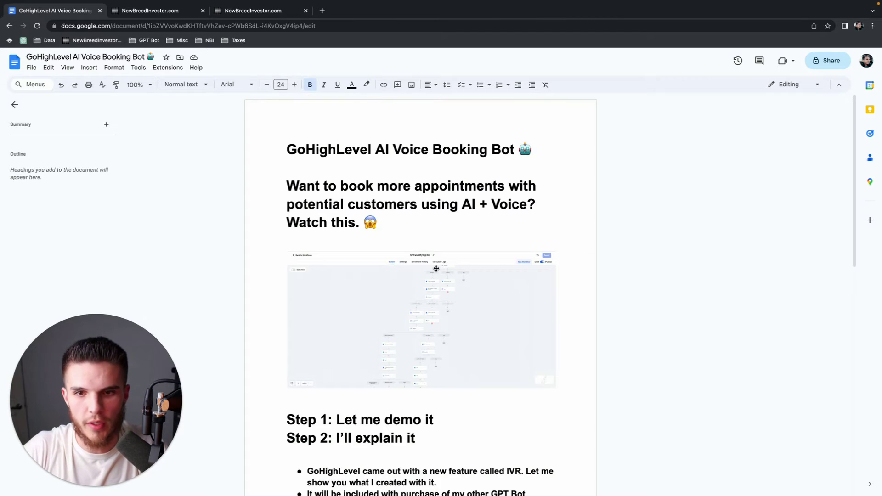
# Step: Present the notes document and highlight the Step 1 and Step 2 headings
pyautogui.hotkey('ctrl', 'shift', 'f')
pyautogui.scroll(-1, 435, 268)
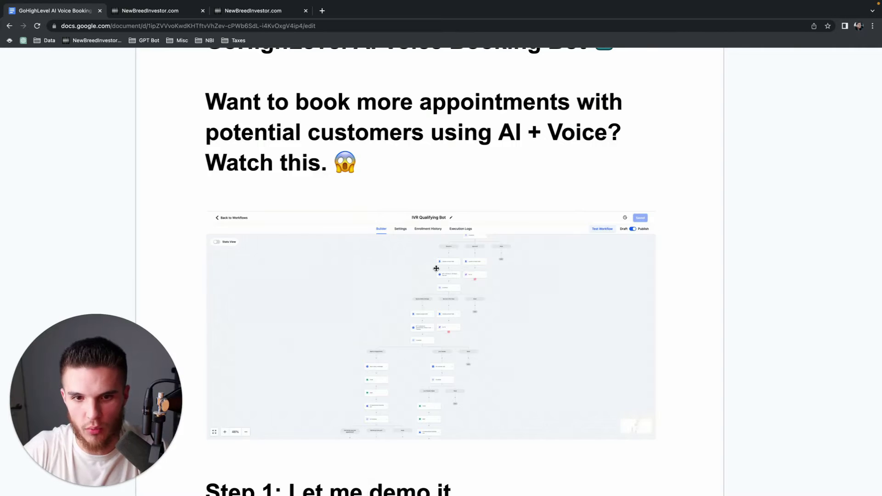
pyautogui.scroll(5, 431, 306)
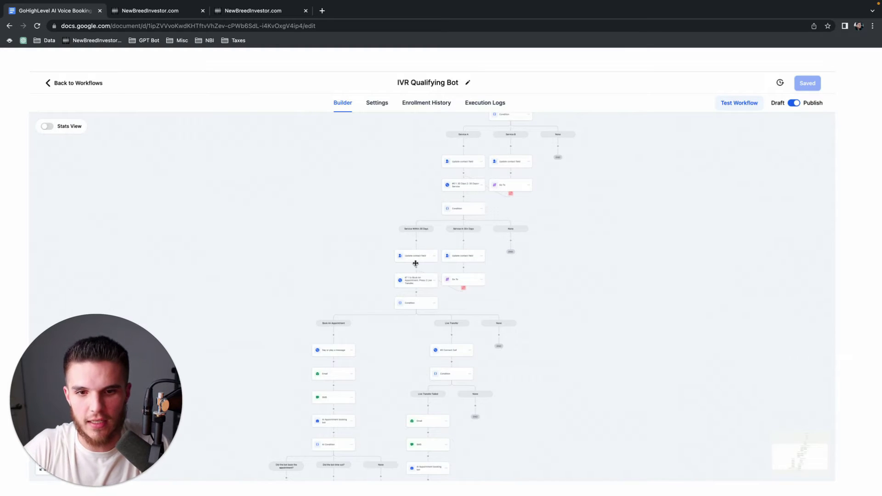
pyautogui.scroll(-5, 512, 279)
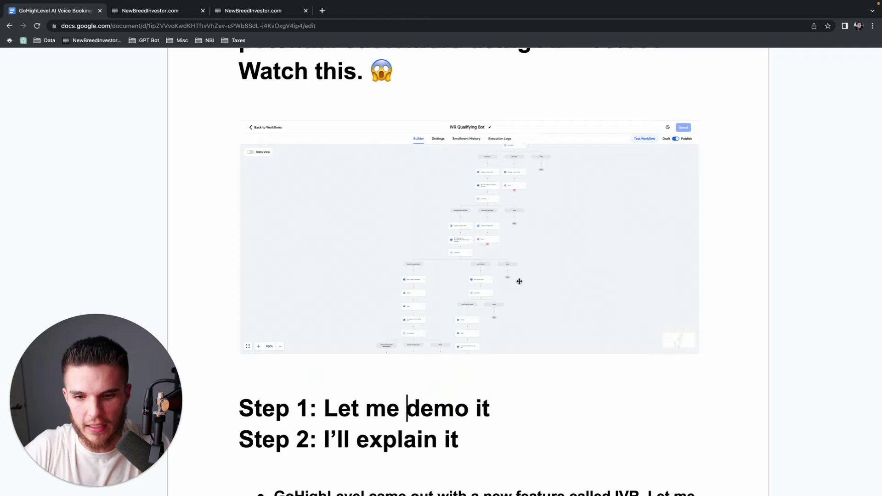
pyautogui.scroll(5, 398, 358)
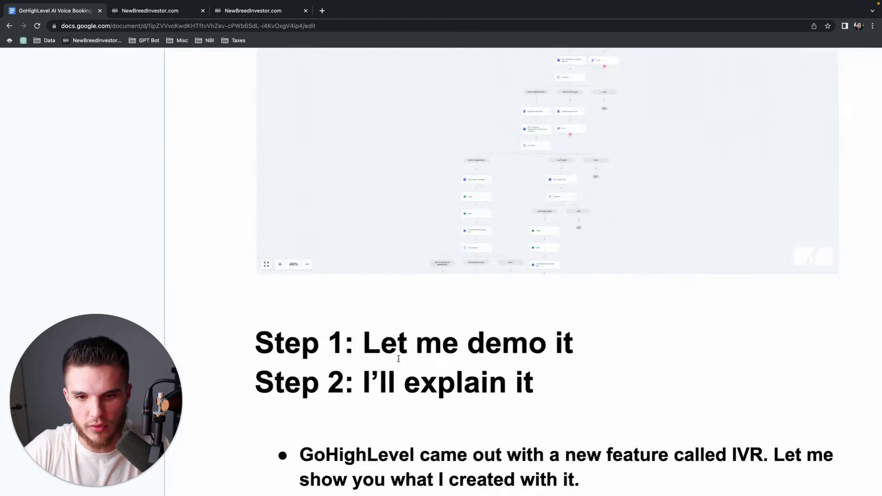
pyautogui.scroll(-1, 399, 358)
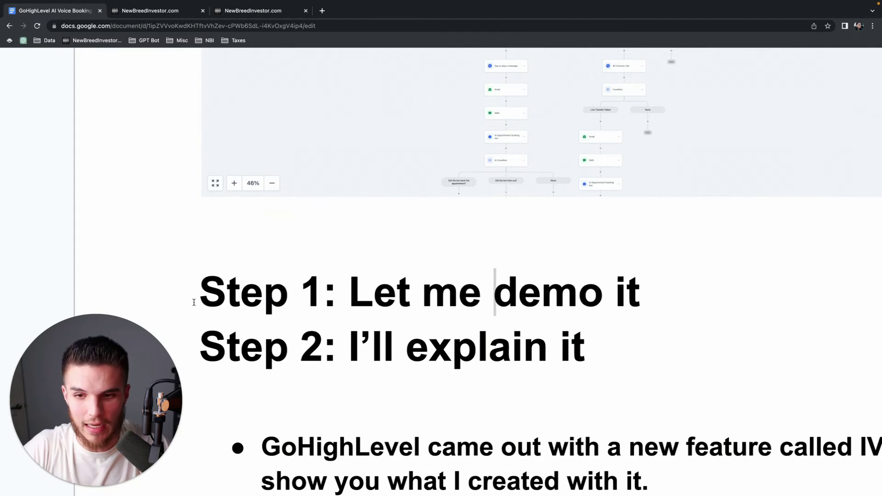
pyautogui.moveTo(194, 302); pyautogui.dragTo(643, 298)
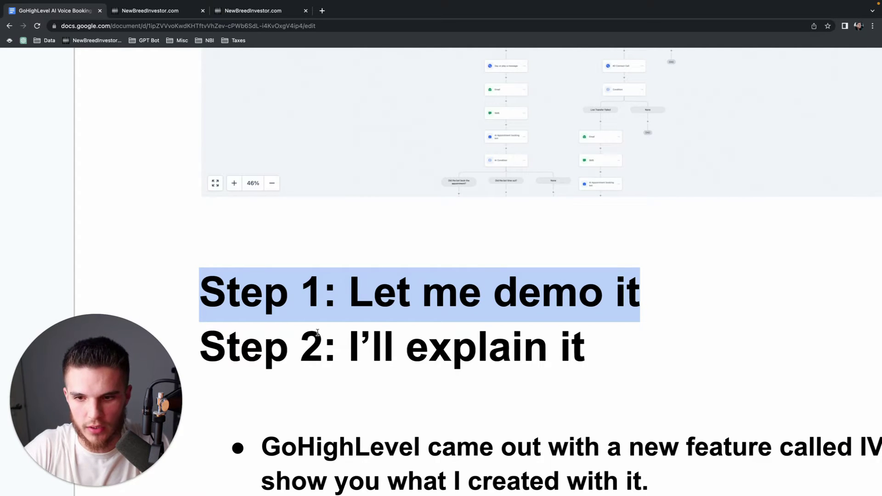
pyautogui.moveTo(197, 343); pyautogui.dragTo(585, 361)
# Step: Restore the normal notes view, then bring up the Your Business contact's numbers to call
pyautogui.press('super+minus')
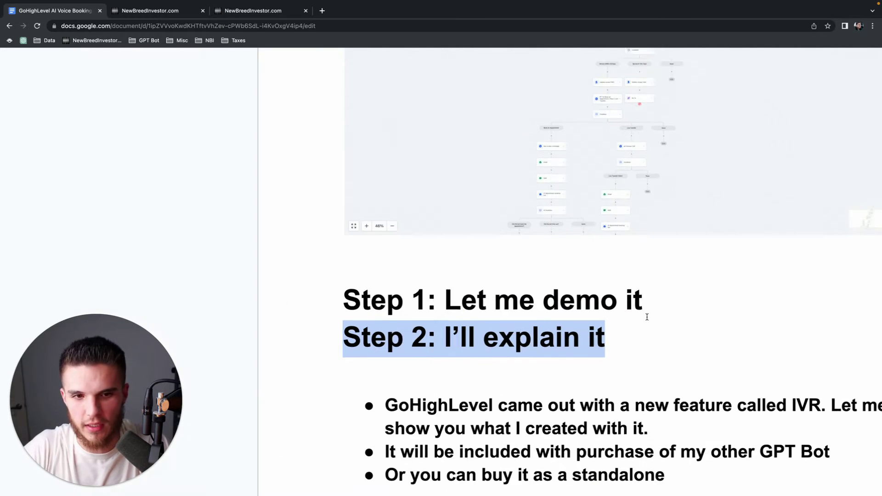
pyautogui.scroll(3, 645, 315)
pyautogui.press('super+minus')
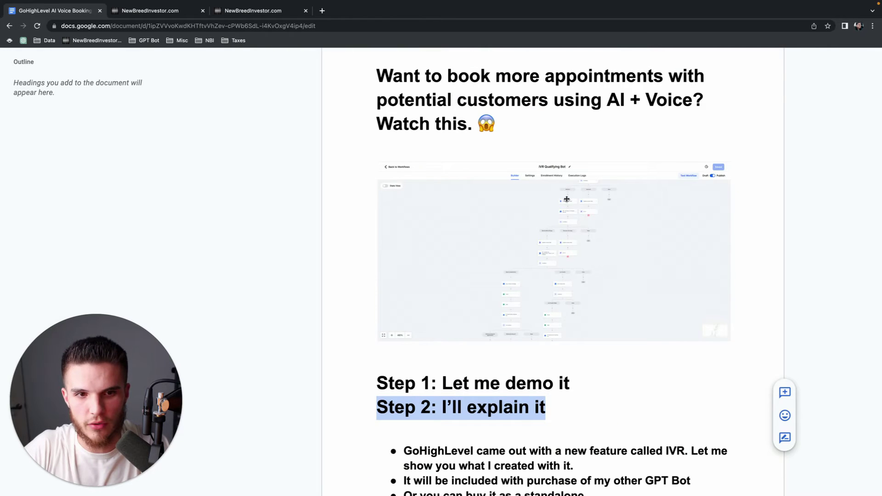
pyautogui.scroll(1, 542, 204)
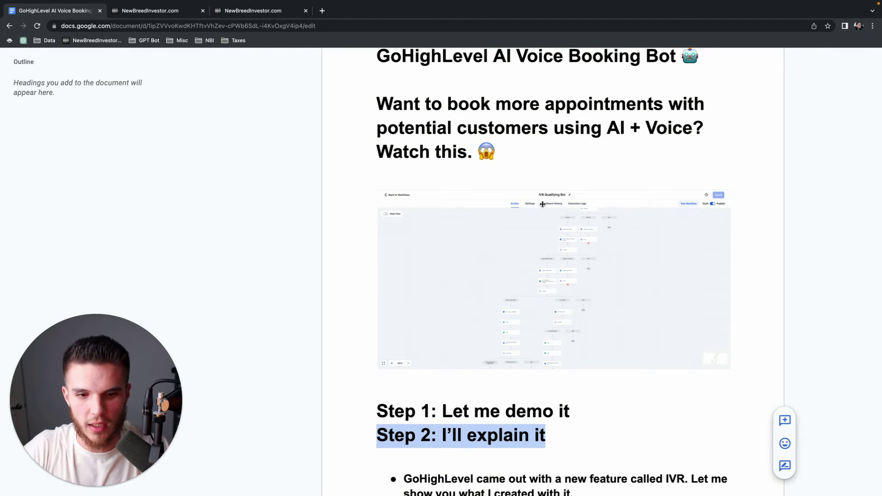
pyautogui.click(538, 157)
pyautogui.press('super+minus')
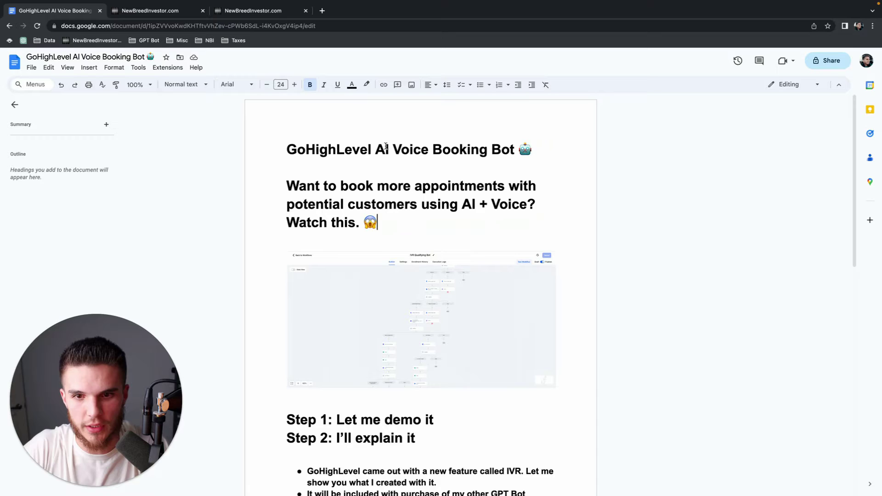
pyautogui.click(168, 14)
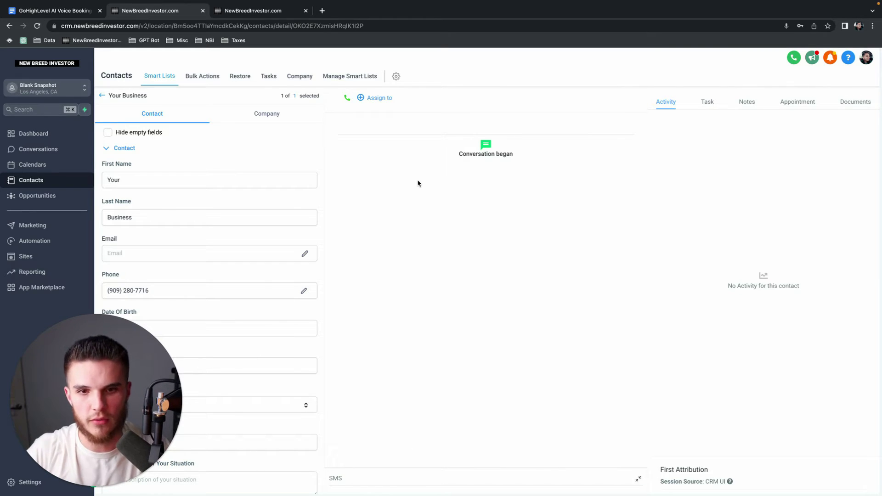
pyautogui.click(347, 97)
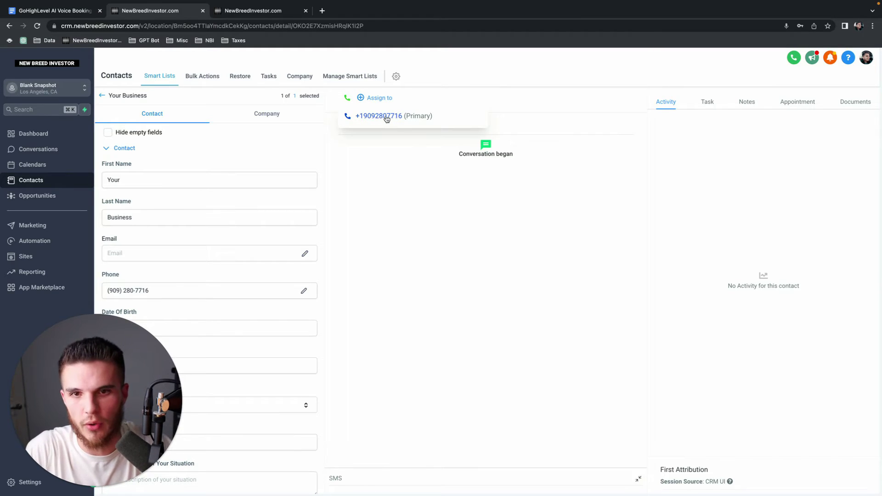
# Step: Call the contact's primary number, press 1 for each IVR prompt, and collapse the call panel
pyautogui.click(385, 118)
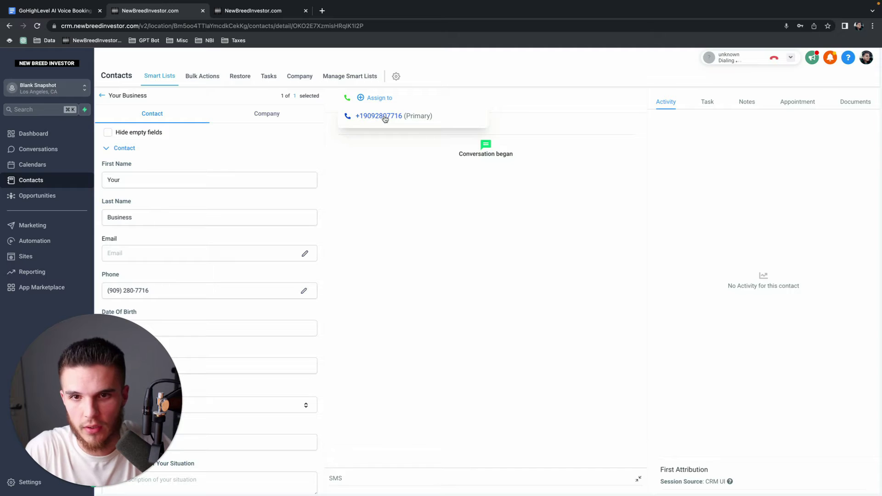
pyautogui.click(791, 58)
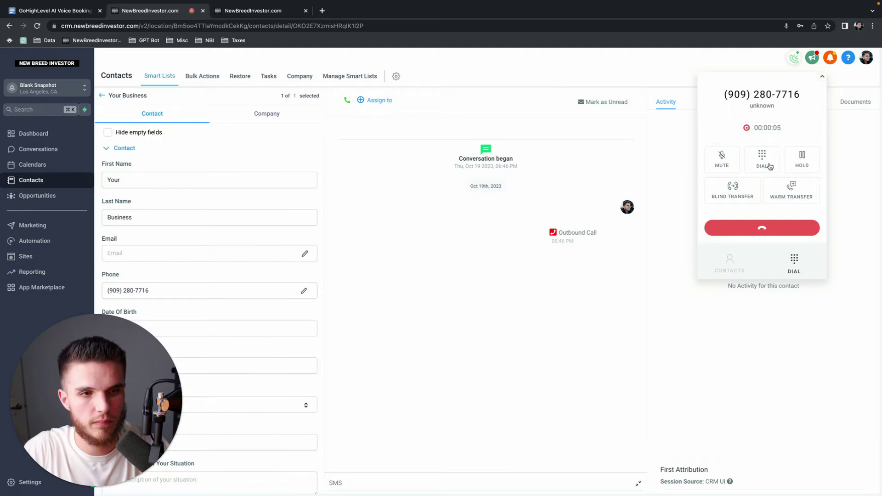
pyautogui.press('XF86AudioRaiseVolume')
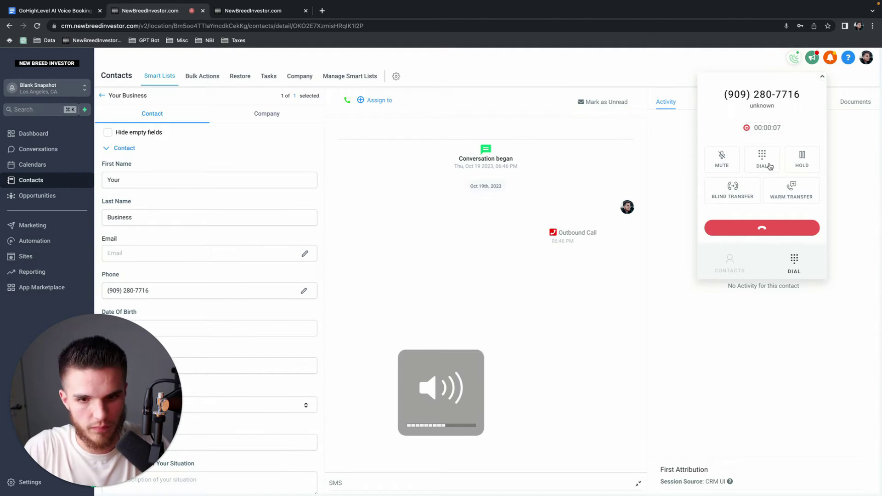
pyautogui.click(765, 162)
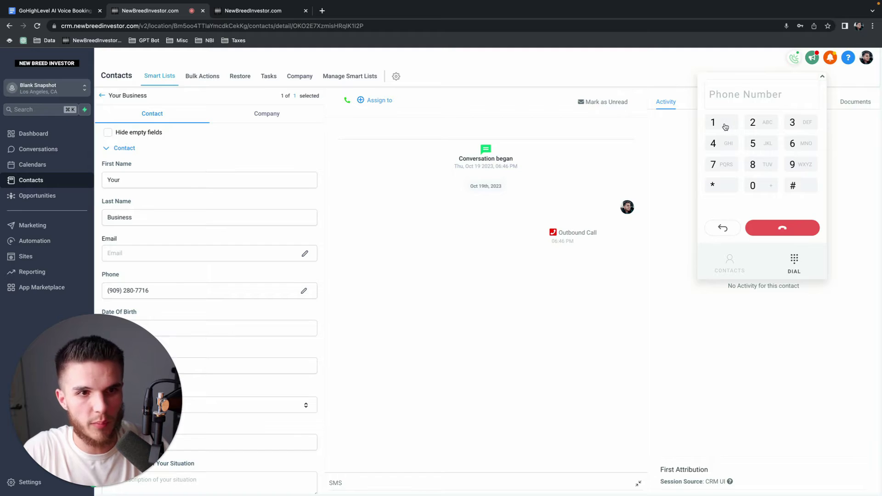
pyautogui.click(725, 127)
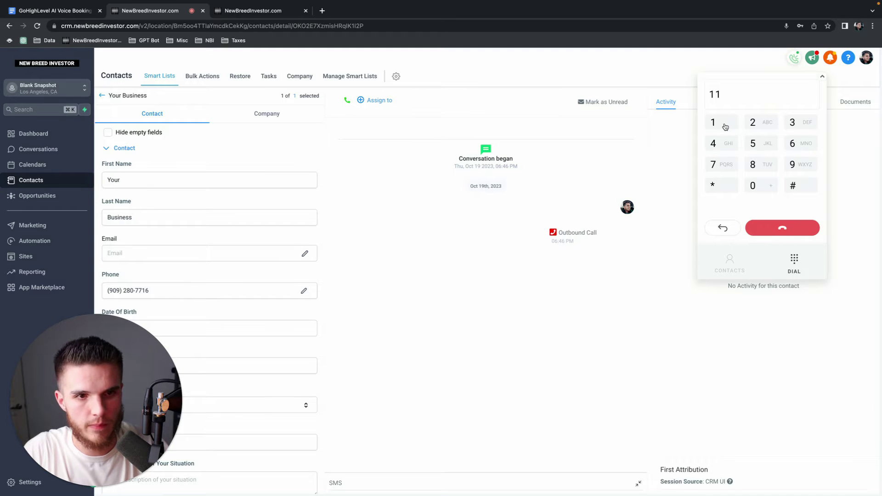
pyautogui.click(725, 127)
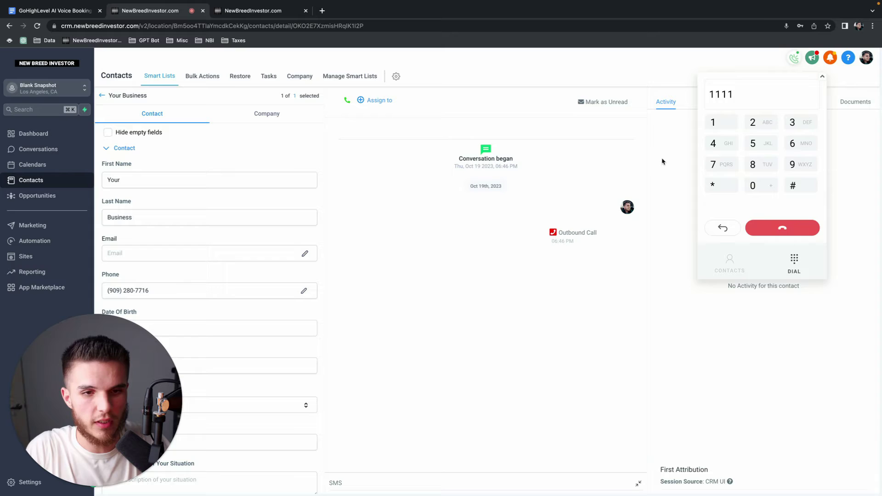
pyautogui.press('XF86AudioMute')
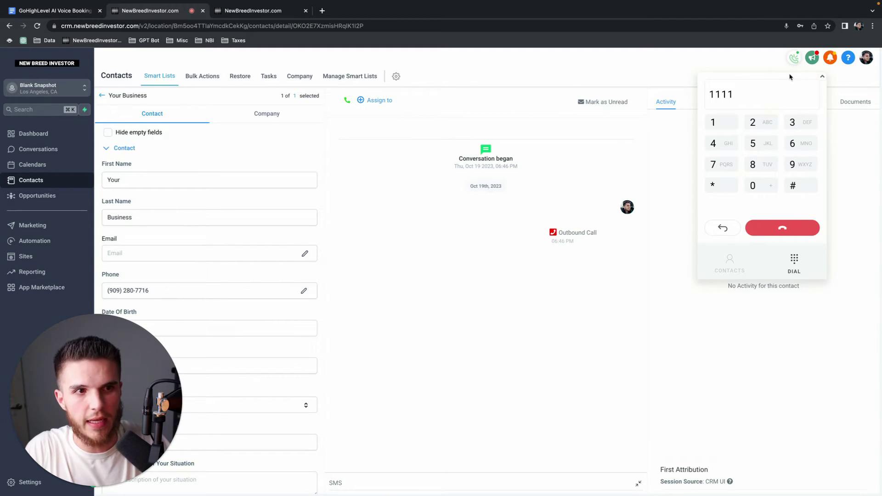
pyautogui.click(822, 78)
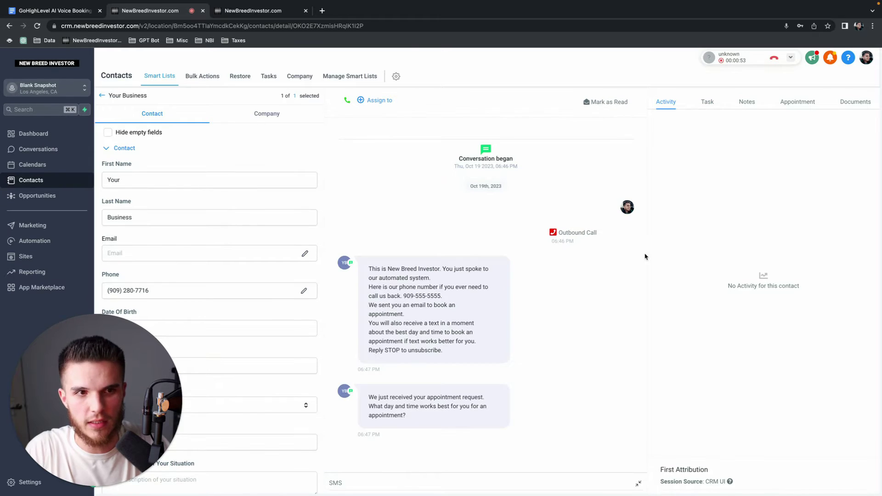
# Step: Reply to the booking bot's texts with 'Tuesday' and then '8am'
pyautogui.moveTo(367, 268); pyautogui.dragTo(452, 367)
pyautogui.click(452, 367)
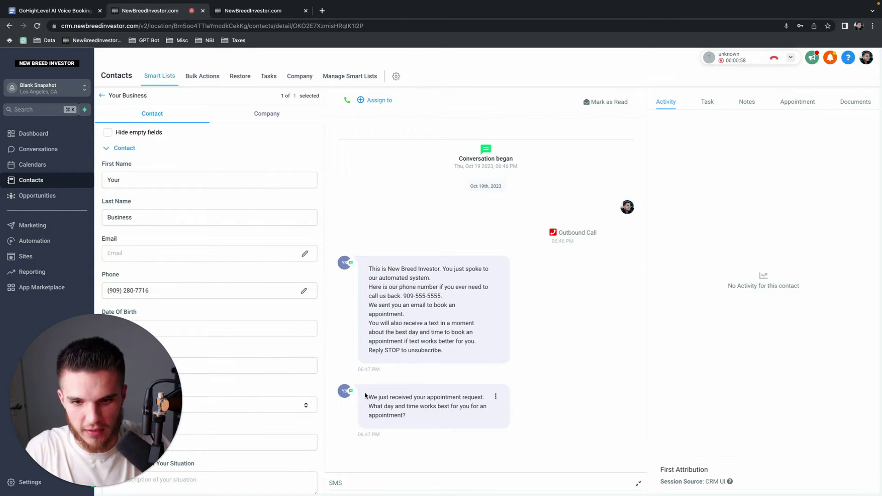
pyautogui.moveTo(367, 396); pyautogui.dragTo(423, 422)
pyautogui.click(334, 483)
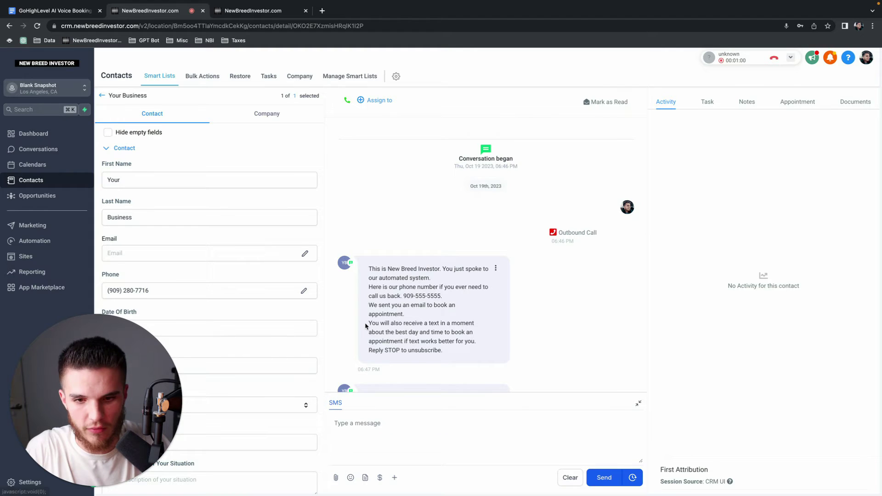
pyautogui.click(335, 421)
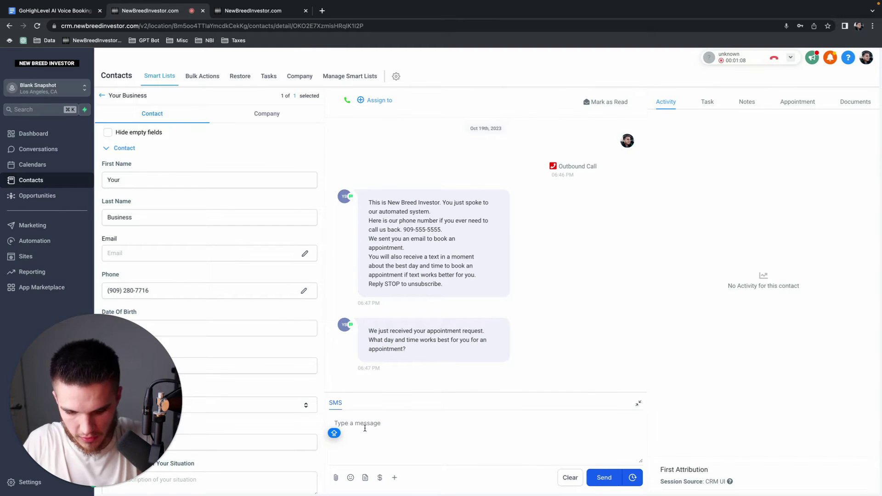
pyautogui.write('Tuesday')
pyautogui.click(597, 477)
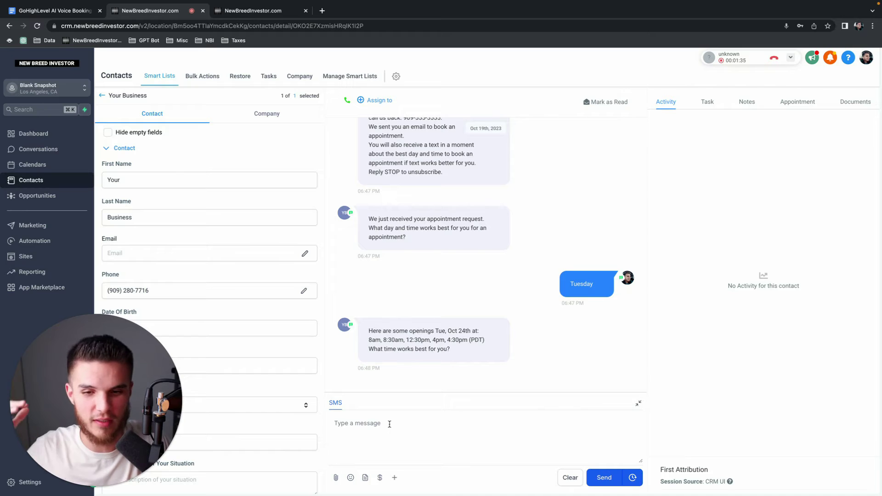
pyautogui.write('8am')
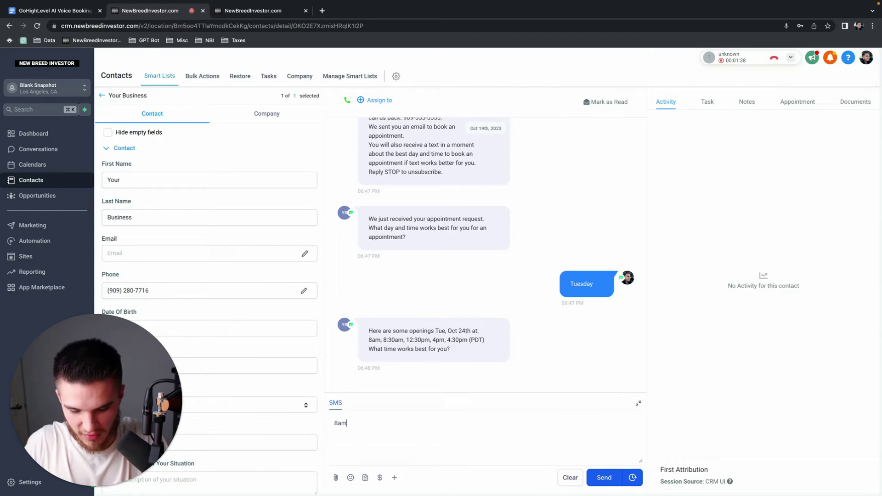
pyautogui.press('Return')
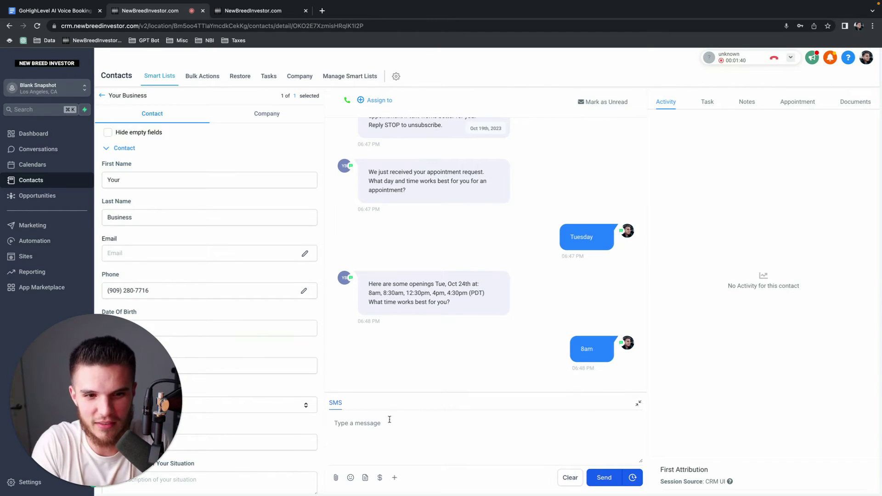
# Step: Answer 'Yes' to the offered Tue, Oct 24th 8am slot and hang up the test call
pyautogui.moveTo(368, 285); pyautogui.dragTo(465, 315)
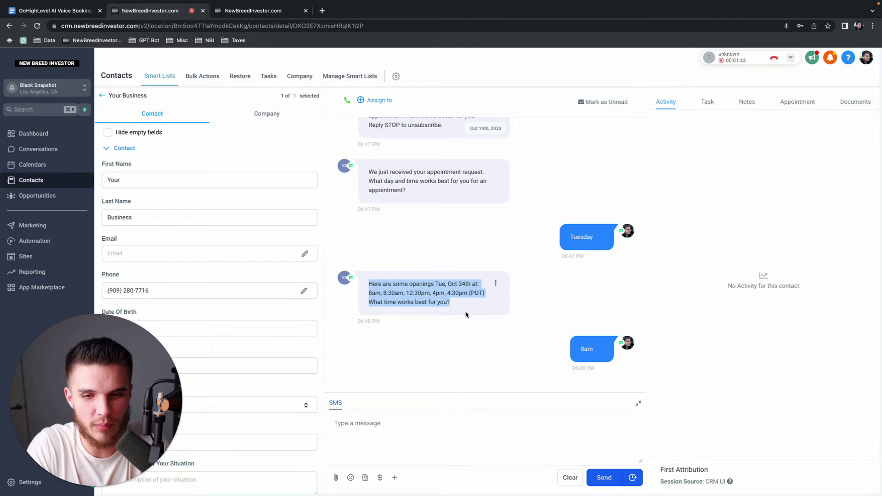
pyautogui.click(579, 350)
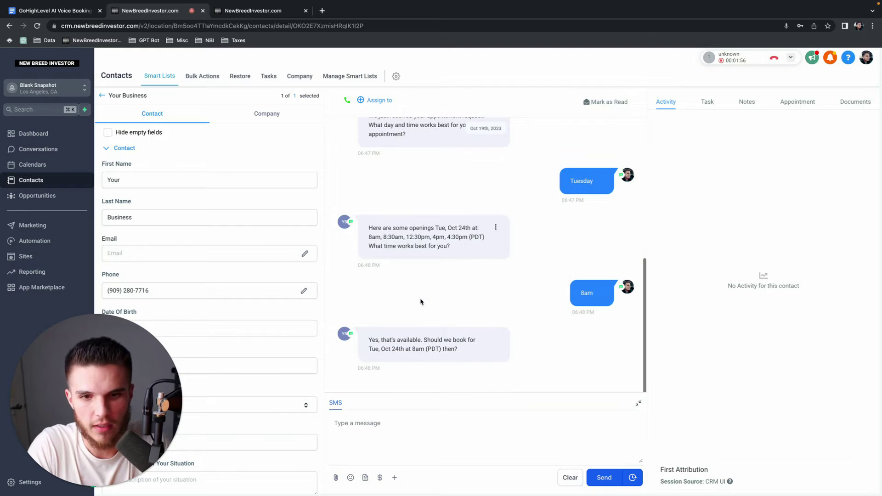
pyautogui.click(395, 429)
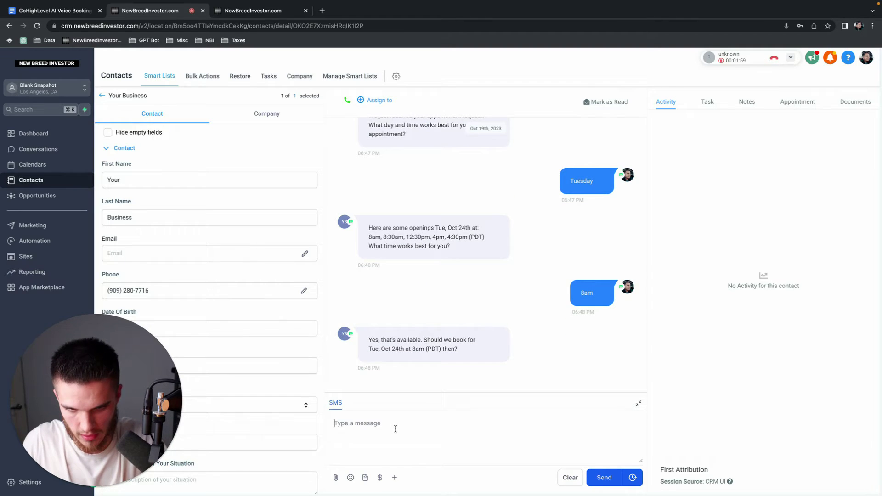
pyautogui.write('Yes')
pyautogui.press('Return')
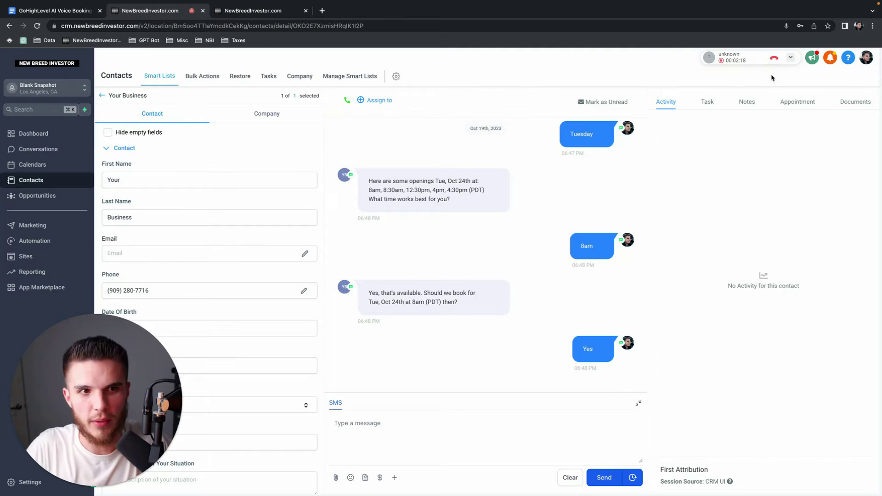
pyautogui.click(774, 59)
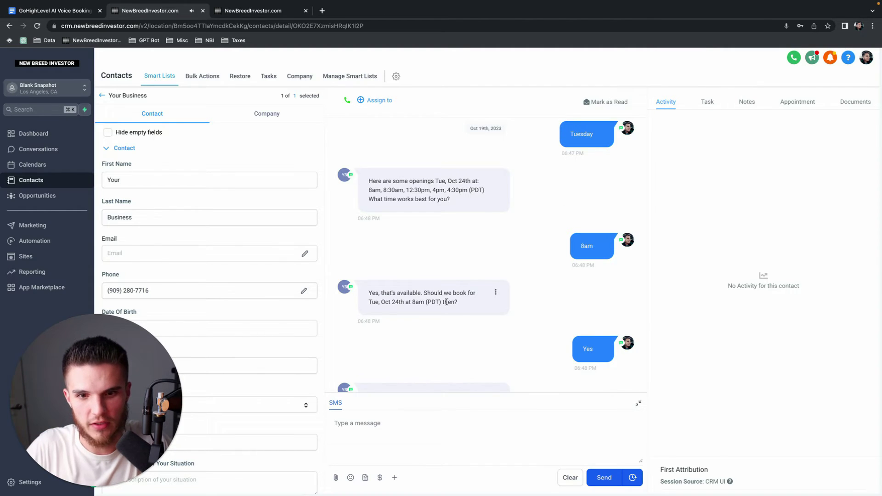
# Step: Highlight the Congratulations message confirming Tuesday, October 24 at 8:00 AM
pyautogui.moveTo(369, 285); pyautogui.dragTo(388, 349)
pyautogui.click(419, 354)
pyautogui.doubleClick(368, 286)
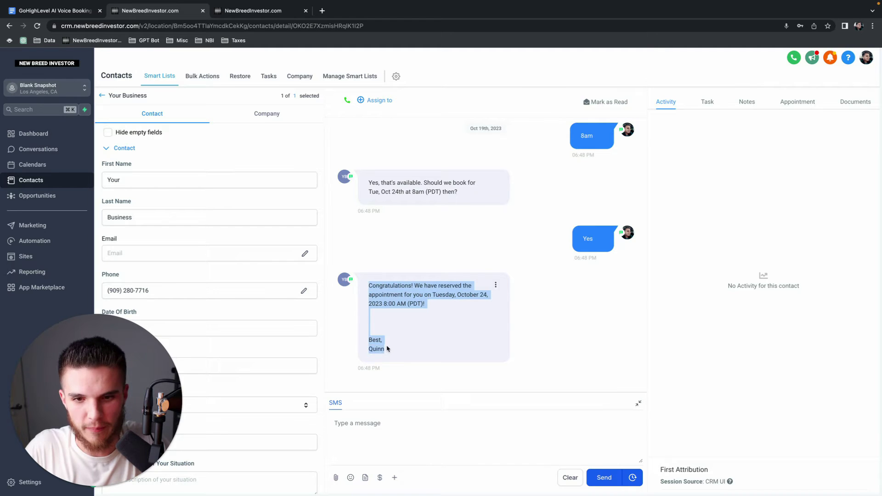
pyautogui.click(387, 349)
pyautogui.moveTo(371, 286)
pyautogui.mouseDown()
pyautogui.moveTo(403, 354)
pyautogui.moveTo(367, 286)
pyautogui.mouseUp()
pyautogui.click(403, 354)
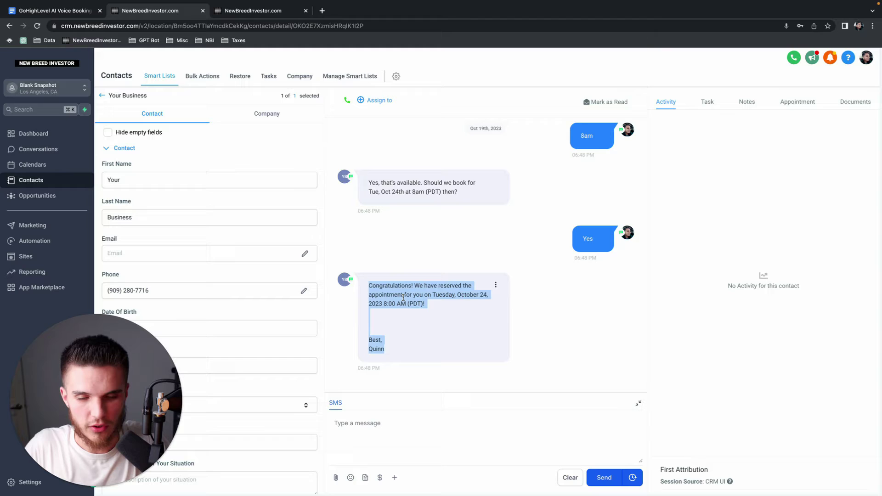
pyautogui.click(402, 358)
pyautogui.moveTo(402, 358); pyautogui.dragTo(380, 369)
pyautogui.click(371, 339)
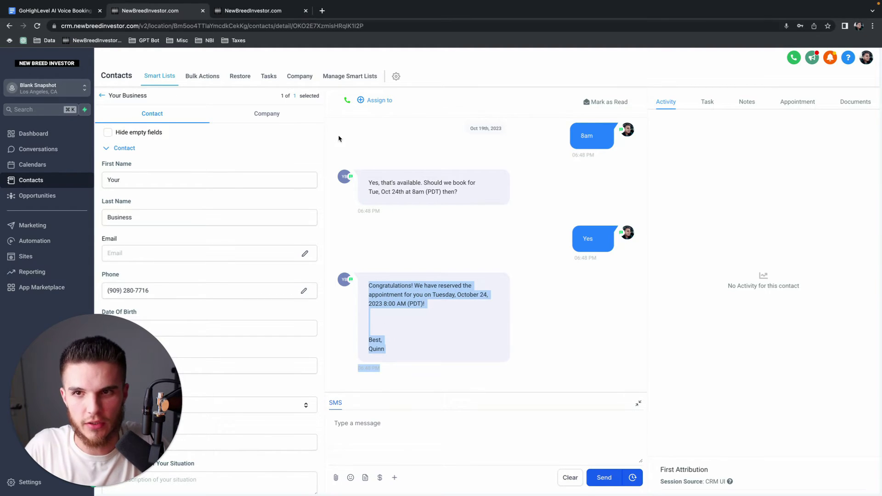
# Step: Scroll through the conversation and list the contact's phone numbers for calling
pyautogui.press('XF86AudioRaiseVolume')
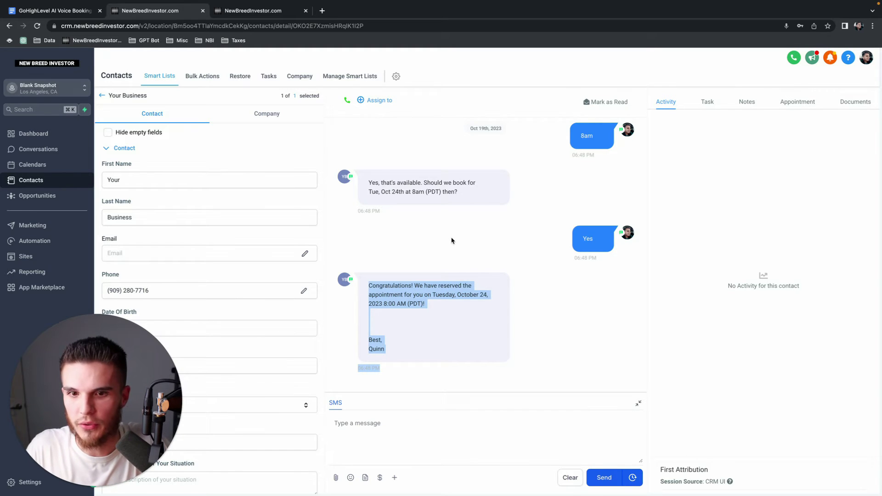
pyautogui.scroll(15, 455, 240)
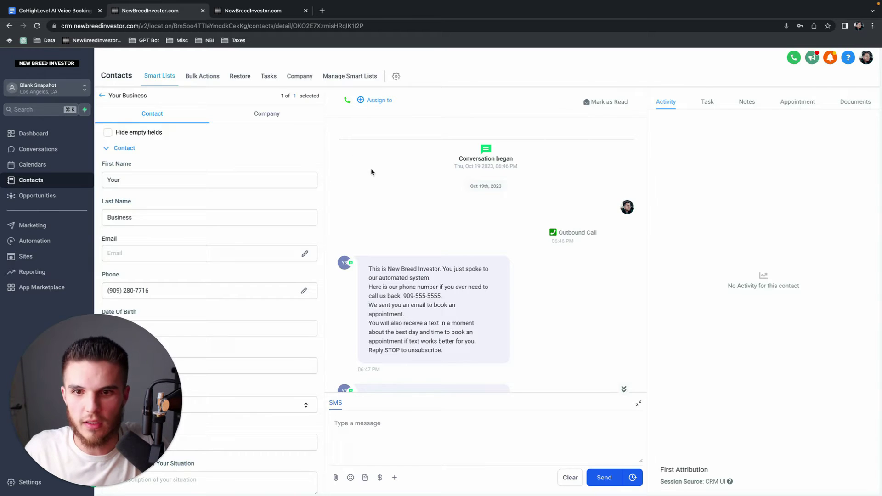
pyautogui.scroll(-3, 521, 228)
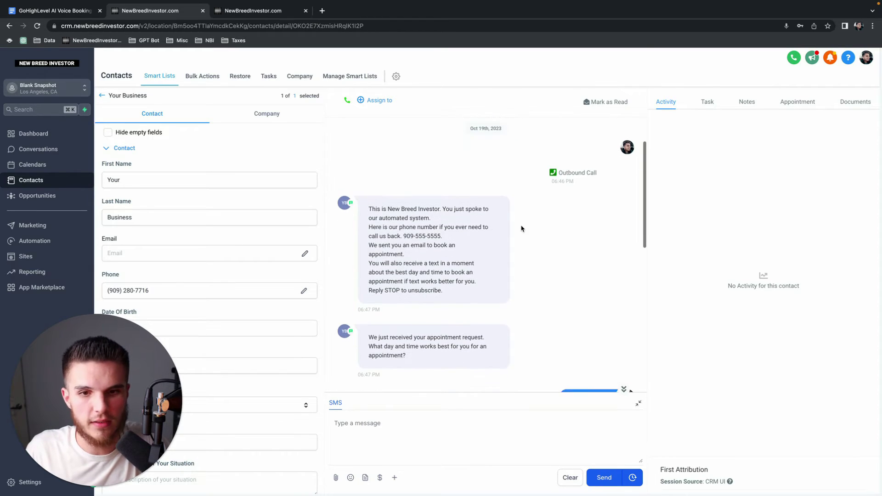
pyautogui.scroll(-10, 521, 228)
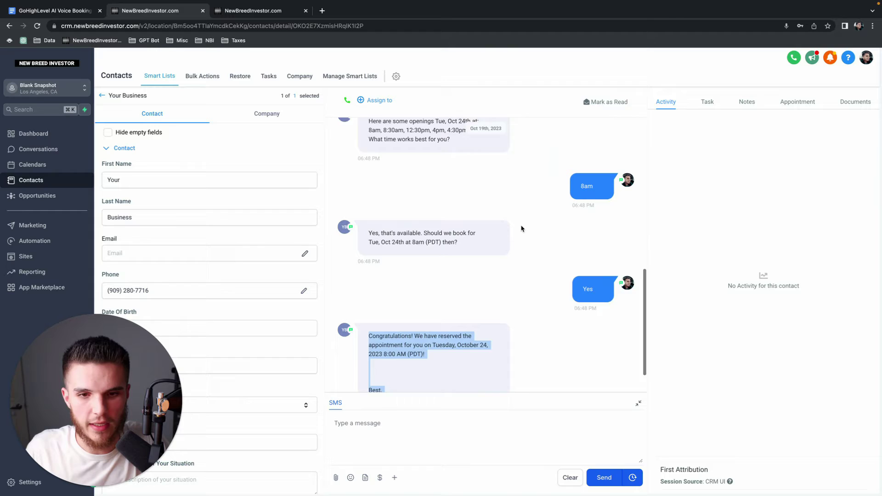
pyautogui.scroll(12, 521, 228)
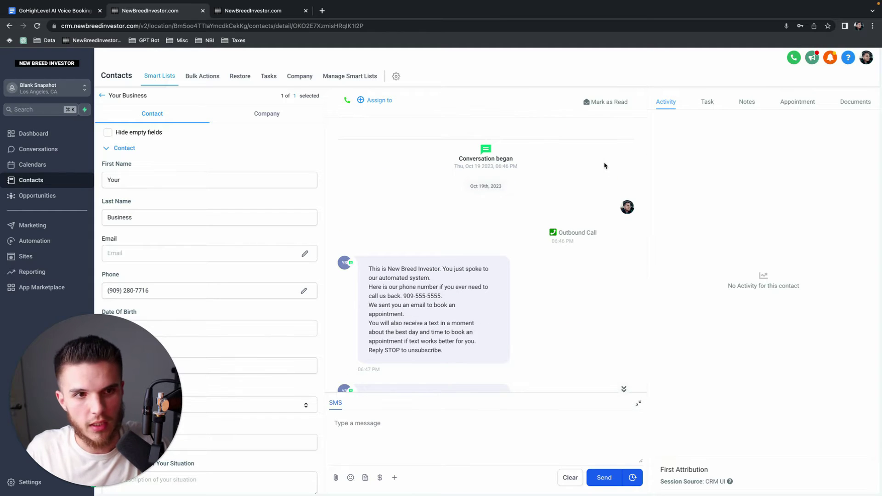
pyautogui.click(347, 100)
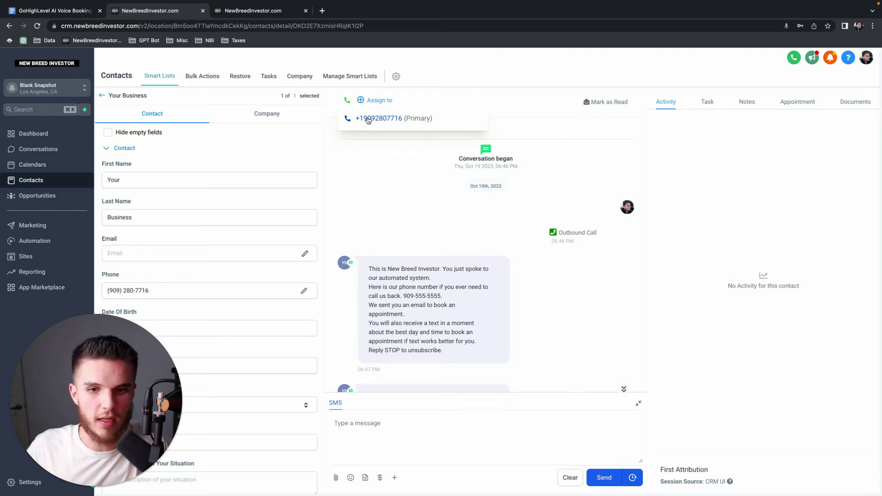
# Step: Call the contact's primary number, key in 1 then 2 for the IVR menu, and hang up
pyautogui.click(398, 168)
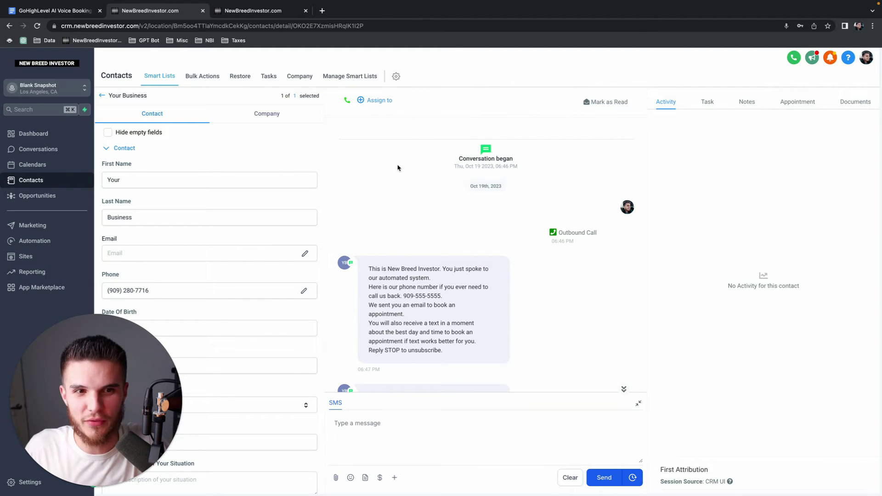
pyautogui.click(347, 101)
pyautogui.click(373, 120)
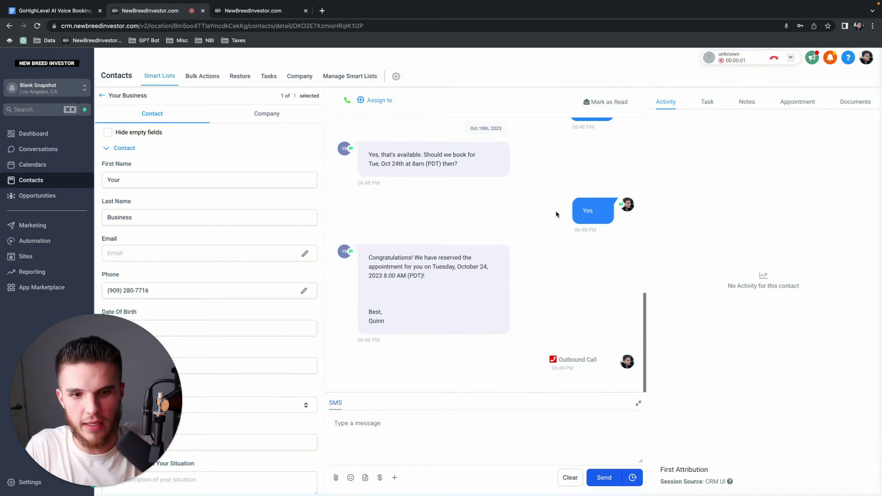
pyautogui.click(791, 58)
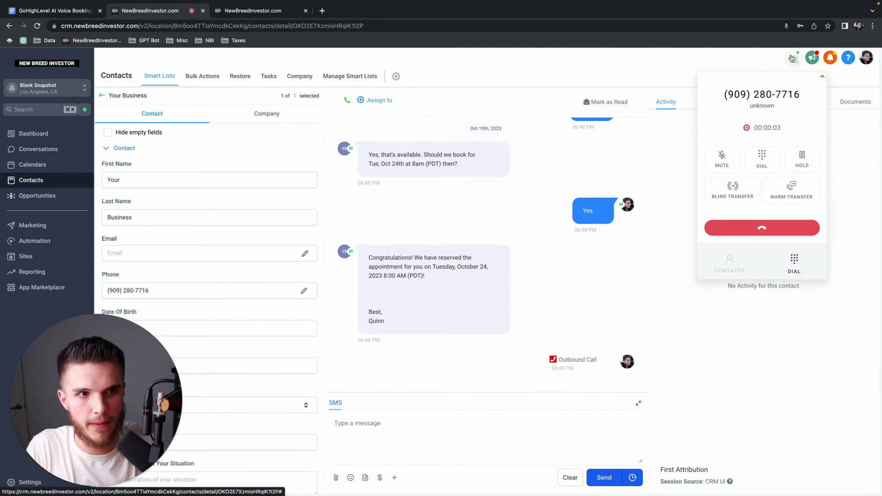
pyautogui.click(764, 158)
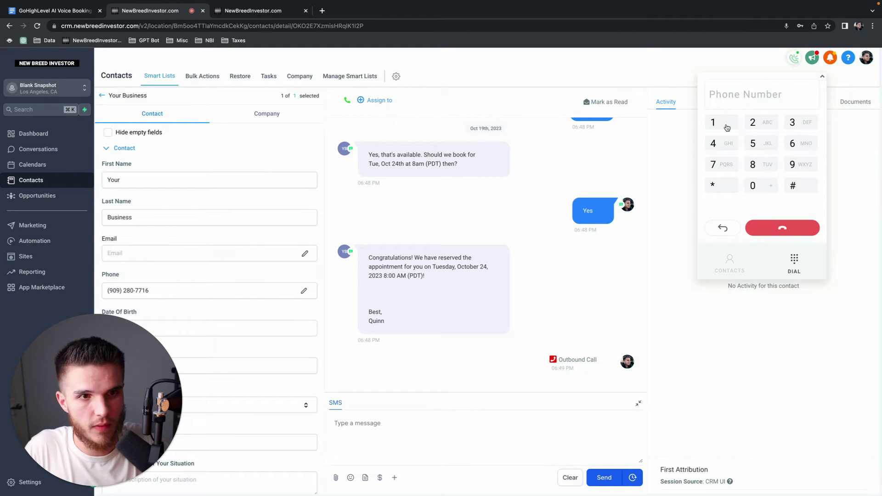
pyautogui.click(727, 127)
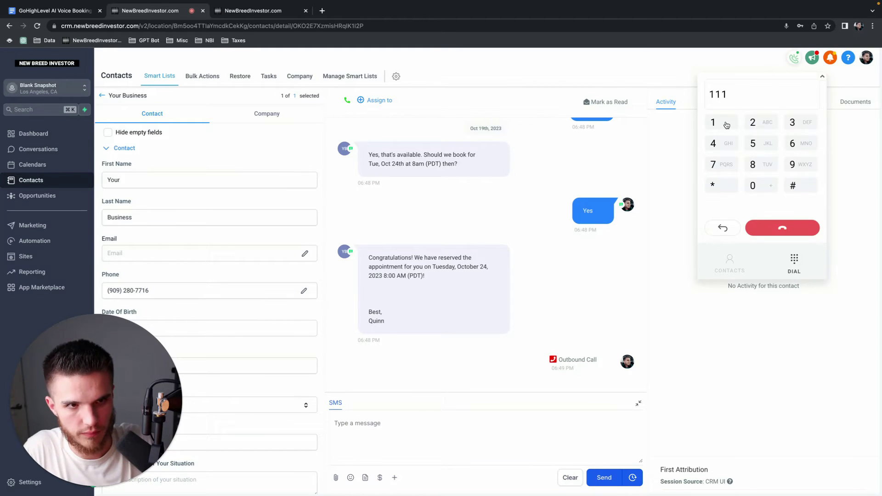
pyautogui.click(754, 126)
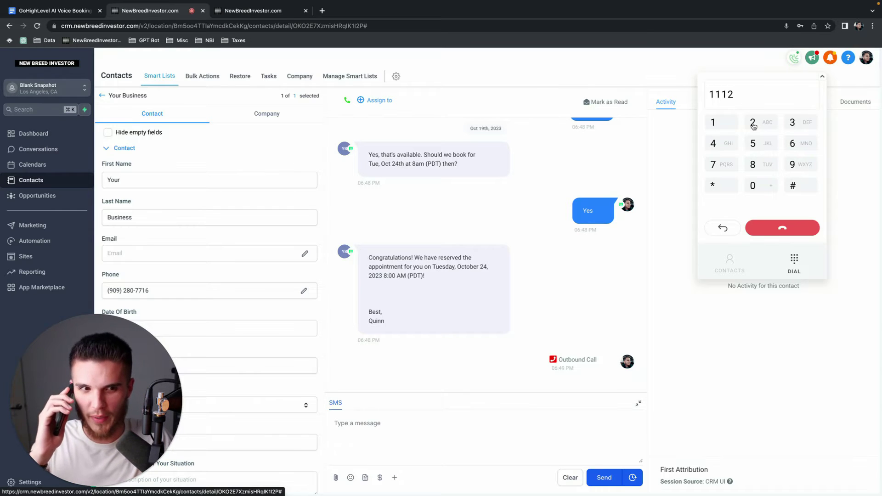
pyautogui.click(774, 222)
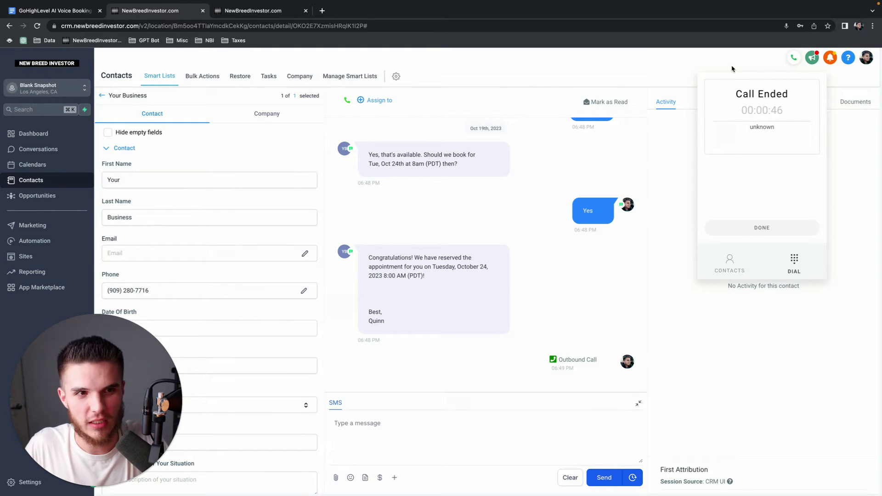
pyautogui.click(802, 234)
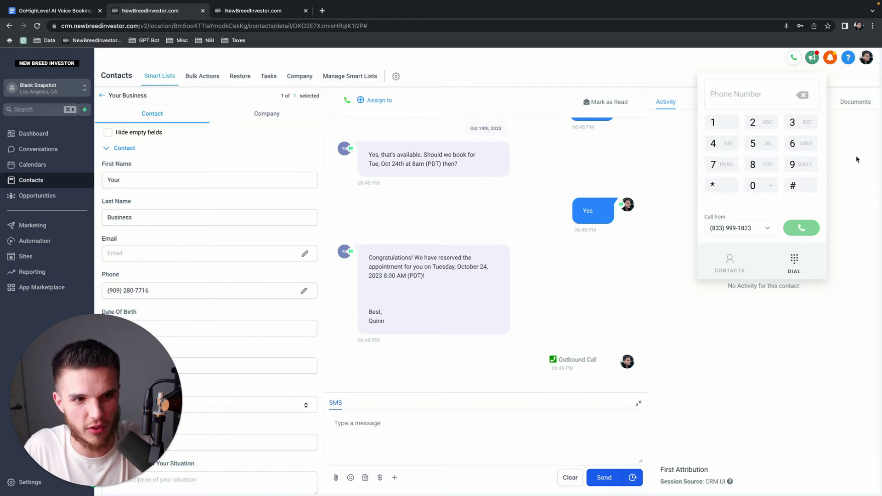
# Step: Close the dialer and review the receiving account's test contact showing the logged IVR Call
pyautogui.click(791, 60)
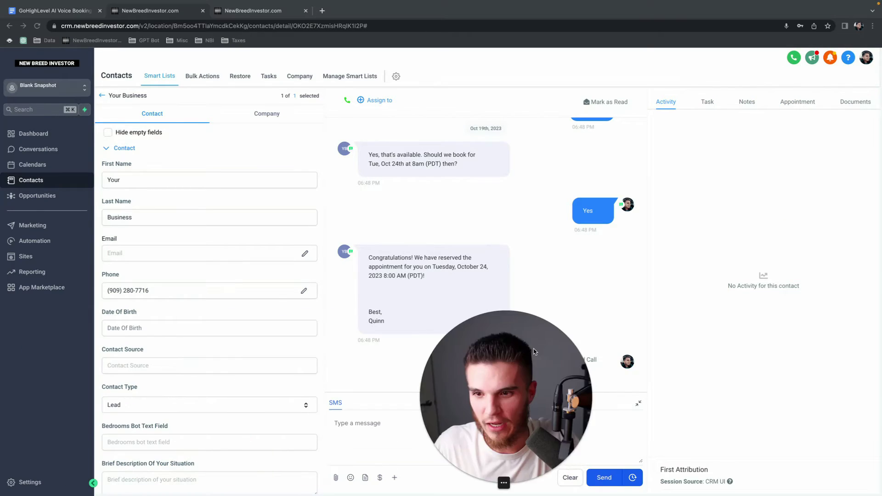
pyautogui.click(252, 11)
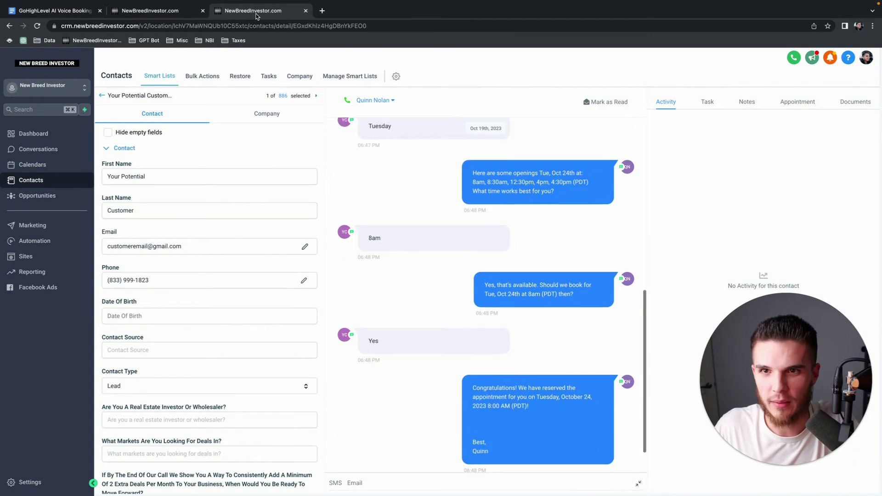
pyautogui.scroll(-1, 192, 201)
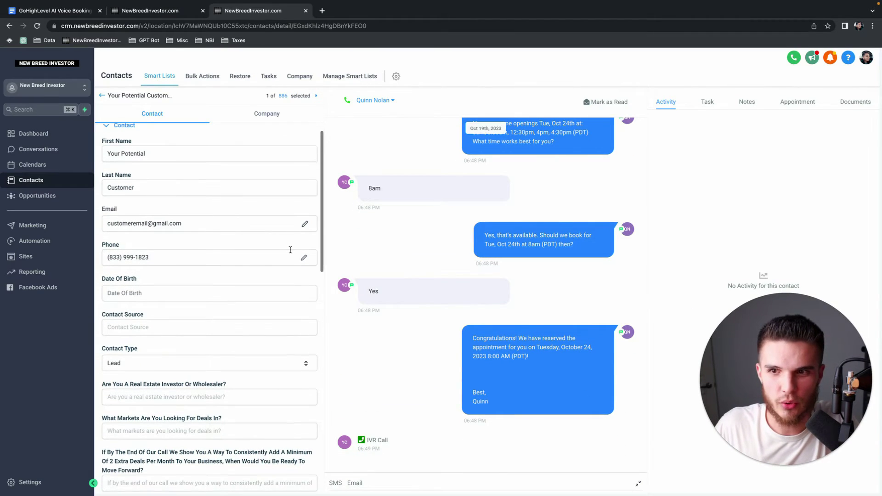
pyautogui.scroll(-10, 273, 289)
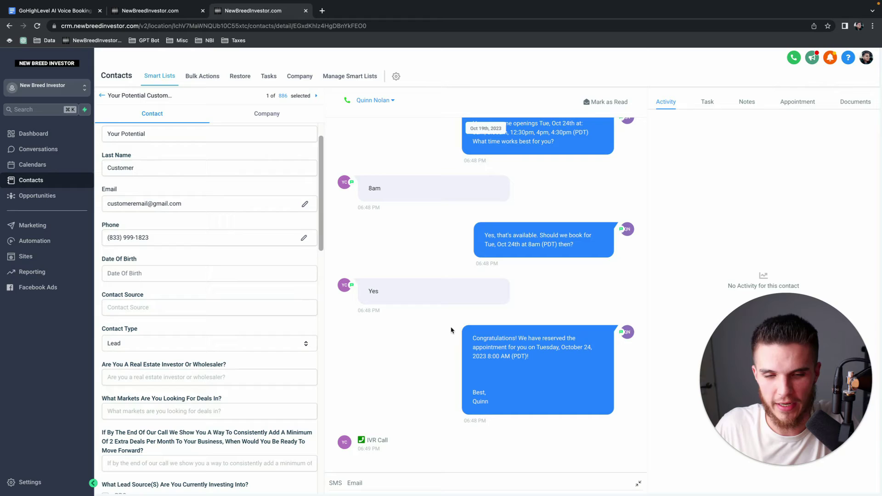
pyautogui.scroll(3, 166, 243)
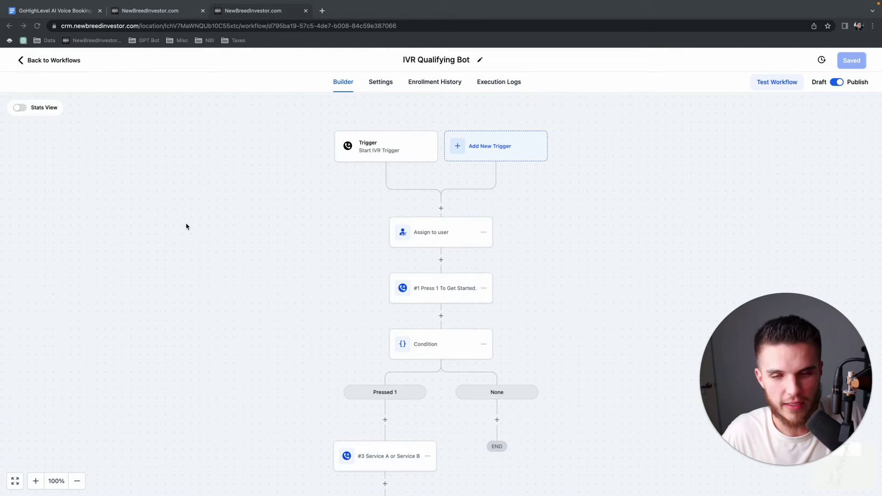
# Step: Open the Add New Trigger panel in the IVR Qualifying Bot workflow
pyautogui.click(261, 224)
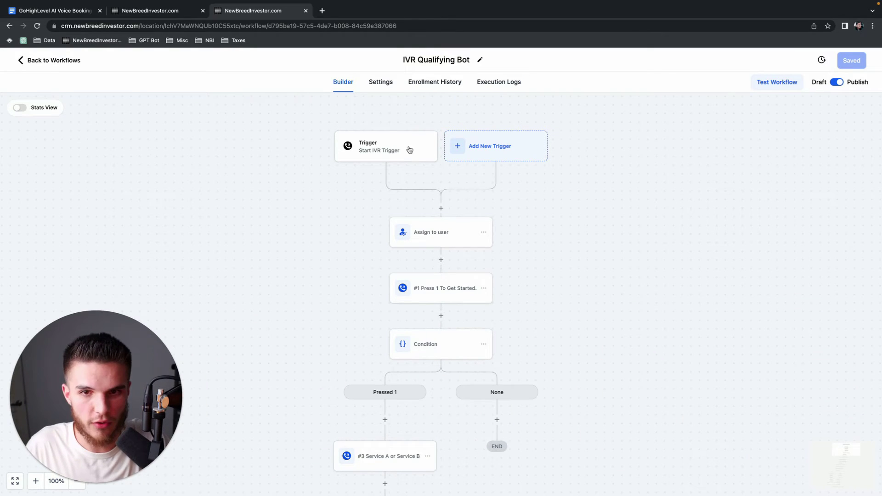
pyautogui.click(490, 147)
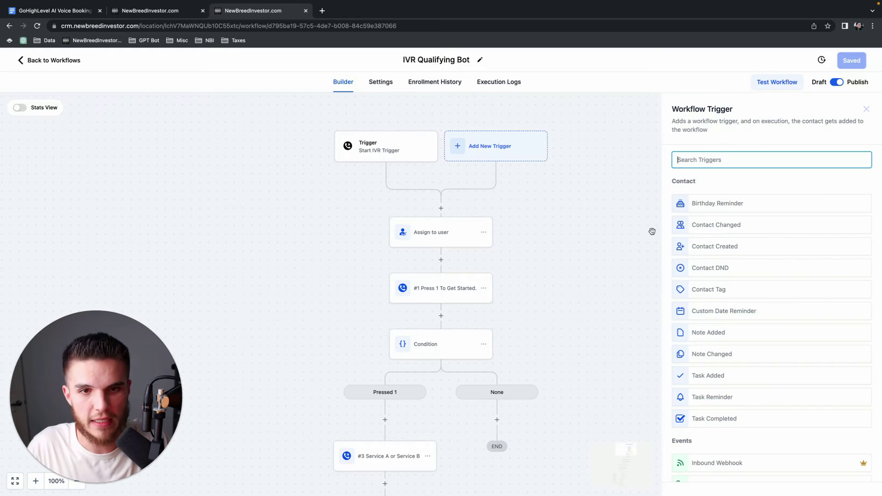
pyautogui.scroll(-10, 728, 387)
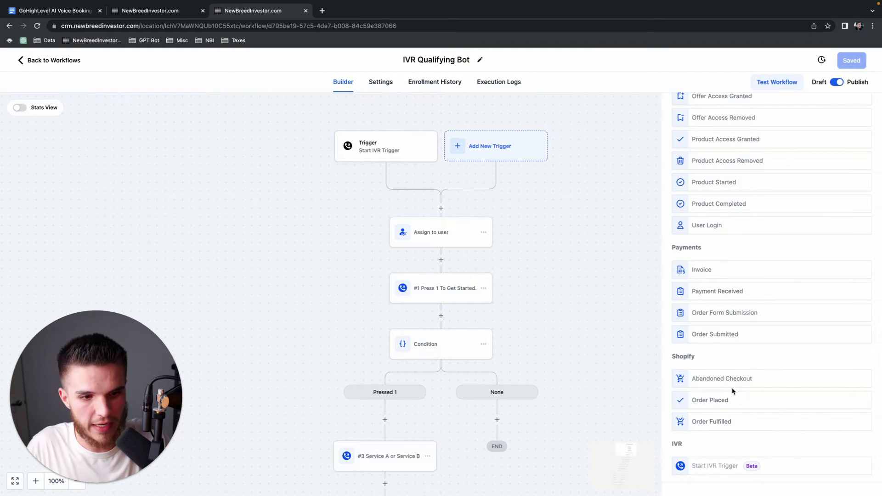
pyautogui.moveTo(712, 467)
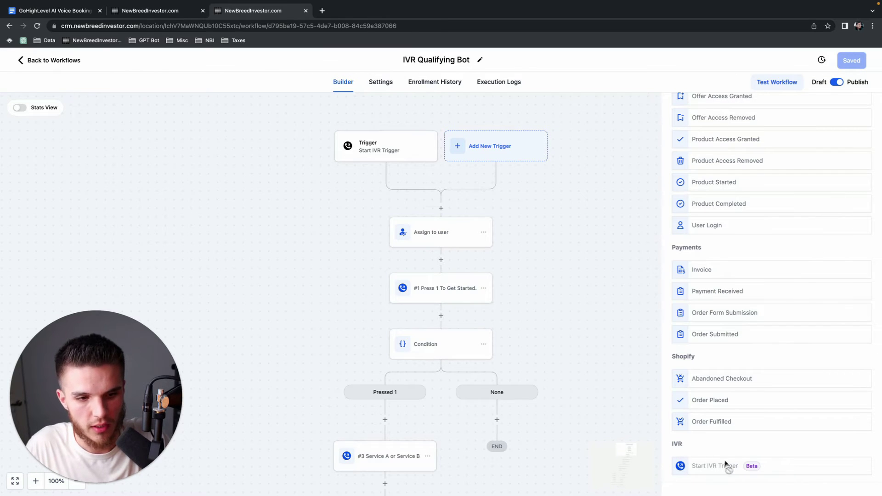
pyautogui.scroll(15, 819, 362)
pyautogui.click(866, 109)
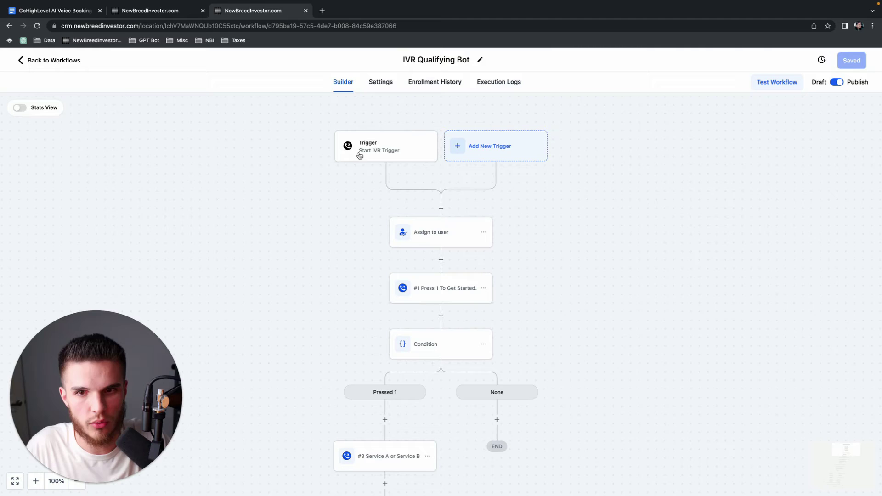
pyautogui.click(360, 155)
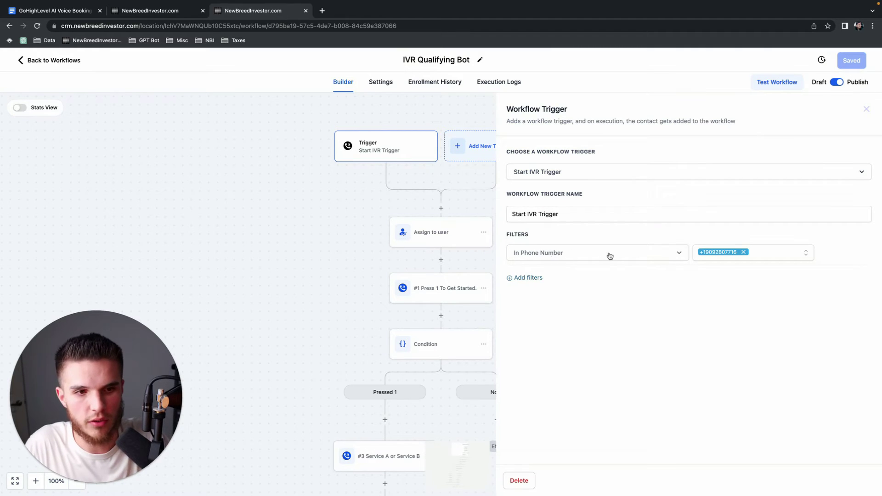
pyautogui.click(866, 109)
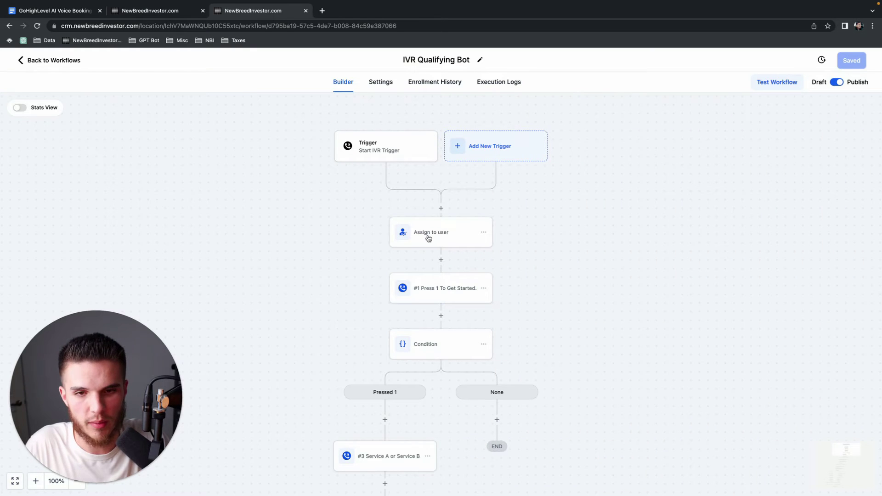
# Step: Zoom to the Assign to user step and open its settings to see the assigned user
pyautogui.moveTo(327, 284); pyautogui.dragTo(380, 243)
pyautogui.scroll(5, 478, 204)
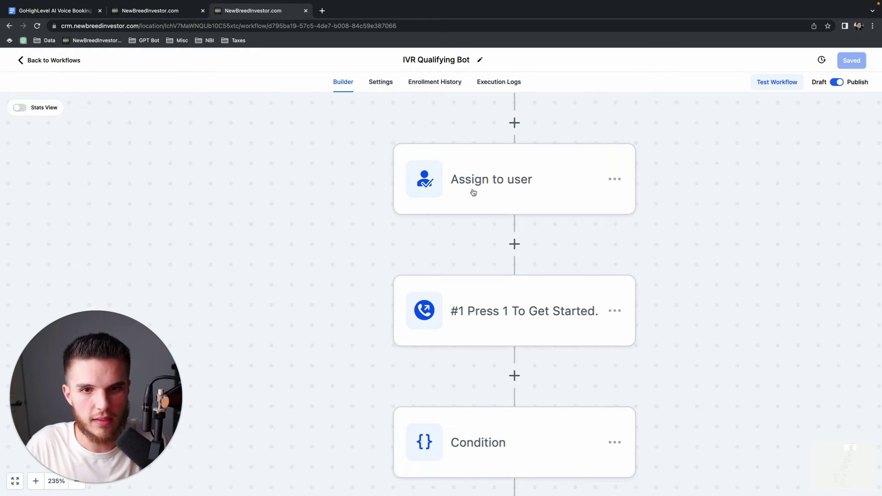
pyautogui.click(473, 193)
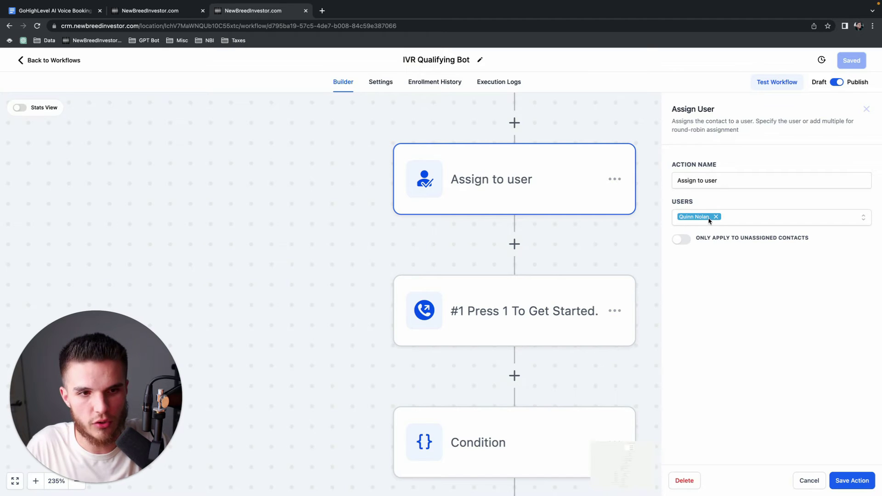
pyautogui.scroll(-5, 614, 212)
pyautogui.hscroll(3, 604, 225)
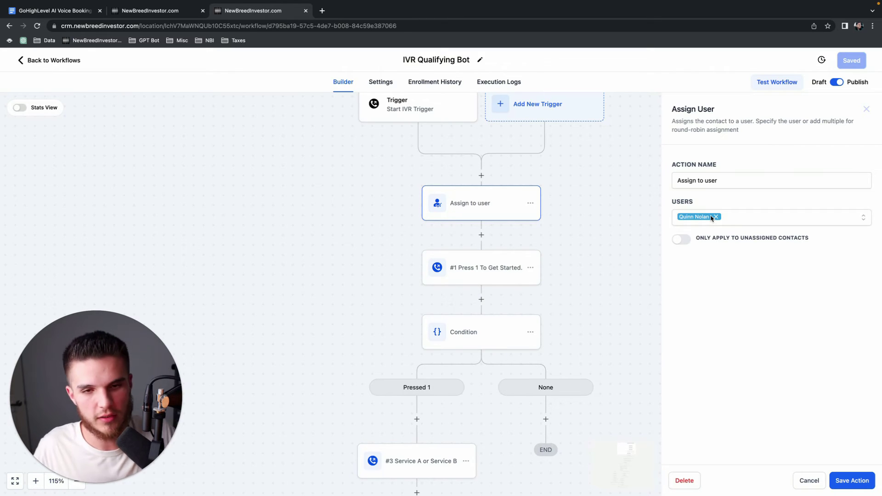
# Step: Insert a Gather Input On Call step between Assign to user and Press 1
pyautogui.click(866, 111)
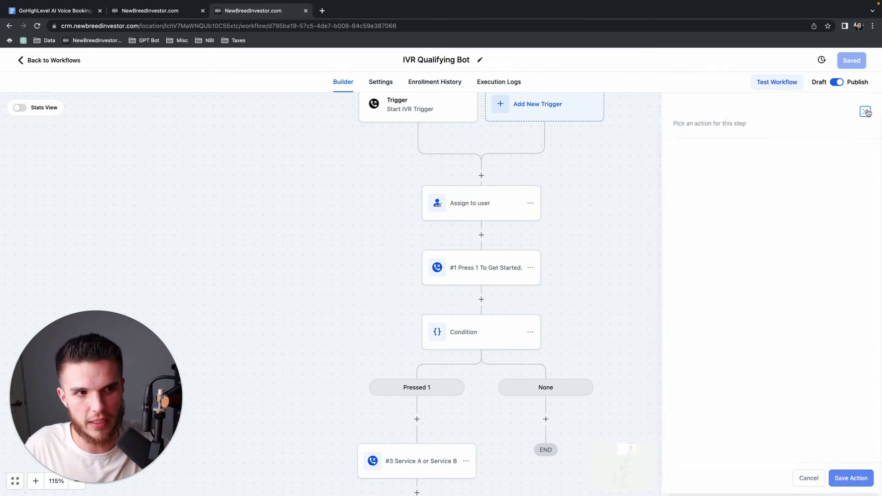
pyautogui.click(481, 210)
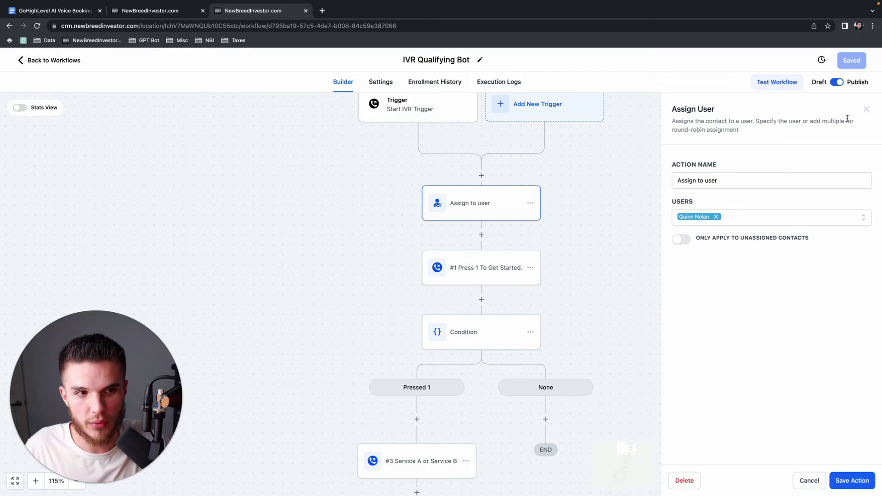
pyautogui.click(867, 108)
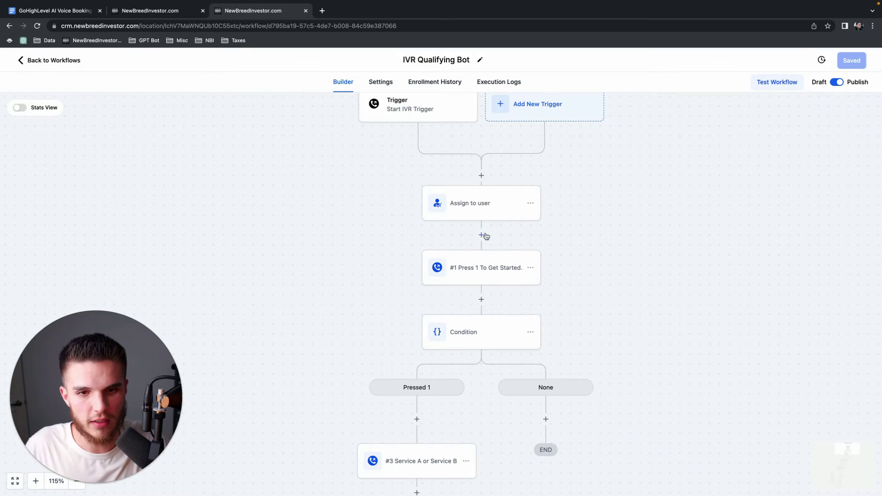
pyautogui.moveTo(388, 154); pyautogui.dragTo(377, 159)
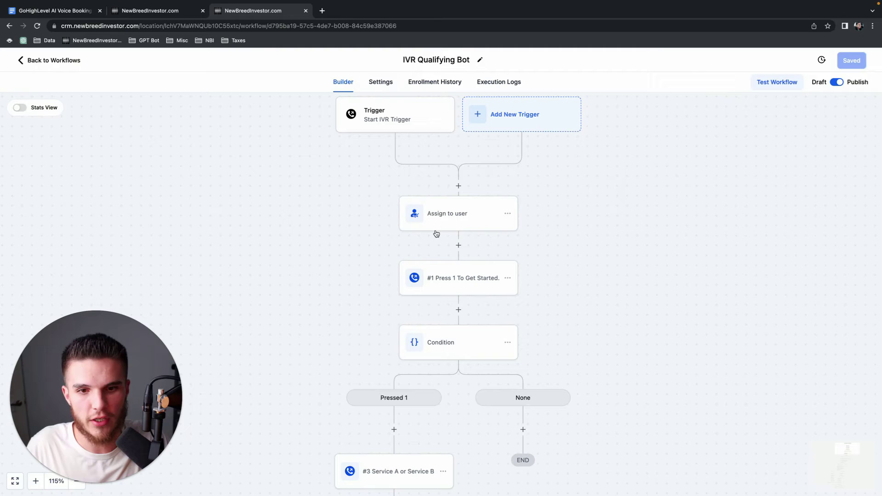
pyautogui.click(458, 245)
pyautogui.scroll(-20, 723, 357)
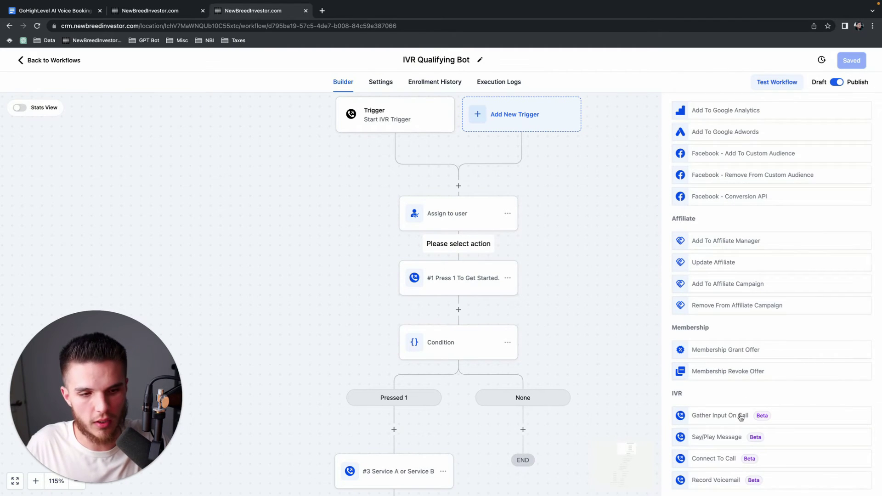
pyautogui.click(740, 417)
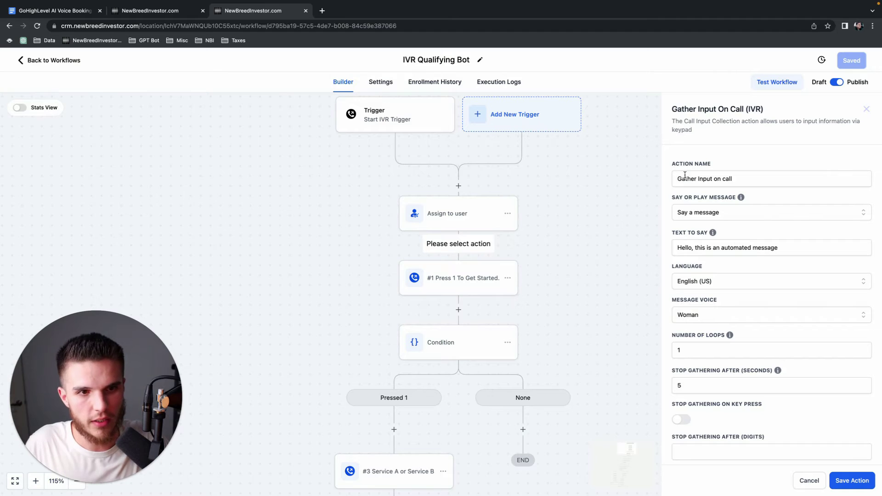
# Step: Have it say 'What you type here is basically the bot.' and save the workflow
pyautogui.moveTo(673, 164); pyautogui.dragTo(735, 167)
pyautogui.moveTo(673, 200); pyautogui.dragTo(737, 200)
pyautogui.click(733, 214)
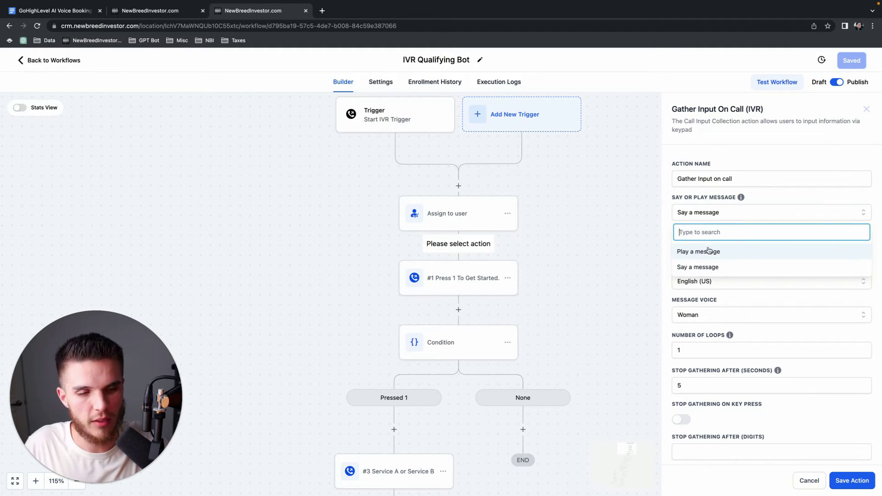
pyautogui.click(689, 267)
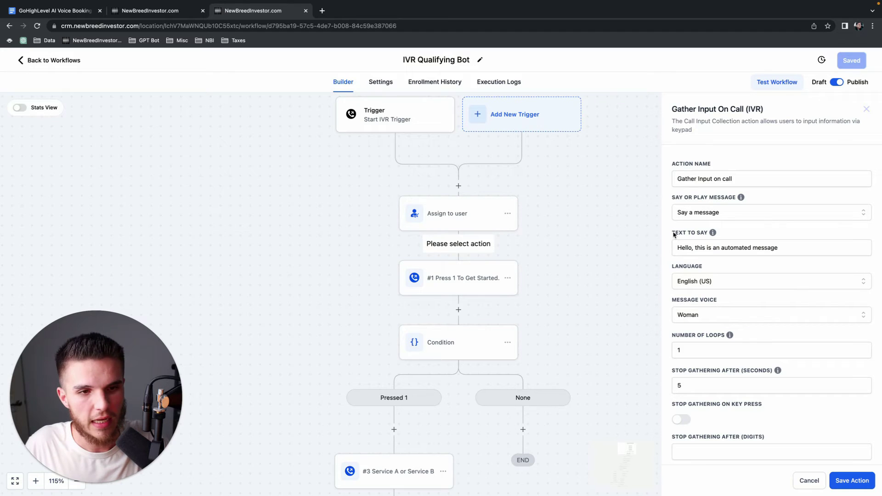
pyautogui.moveTo(673, 234); pyautogui.dragTo(707, 233)
pyautogui.moveTo(784, 251); pyautogui.dragTo(667, 252)
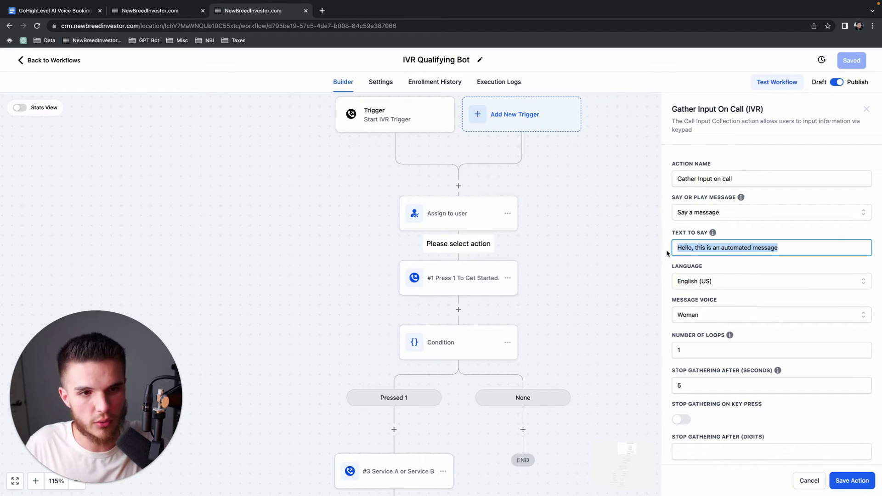
pyautogui.write('What you type he')
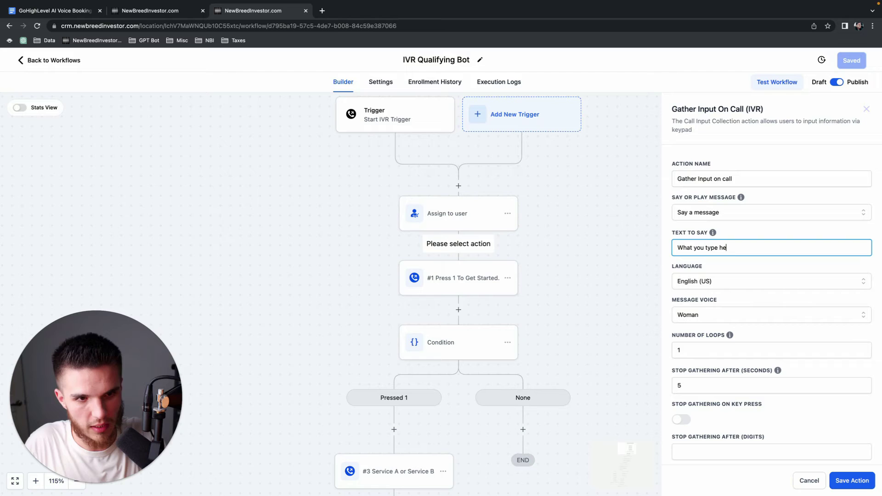
pyautogui.write('re is basicalyl')
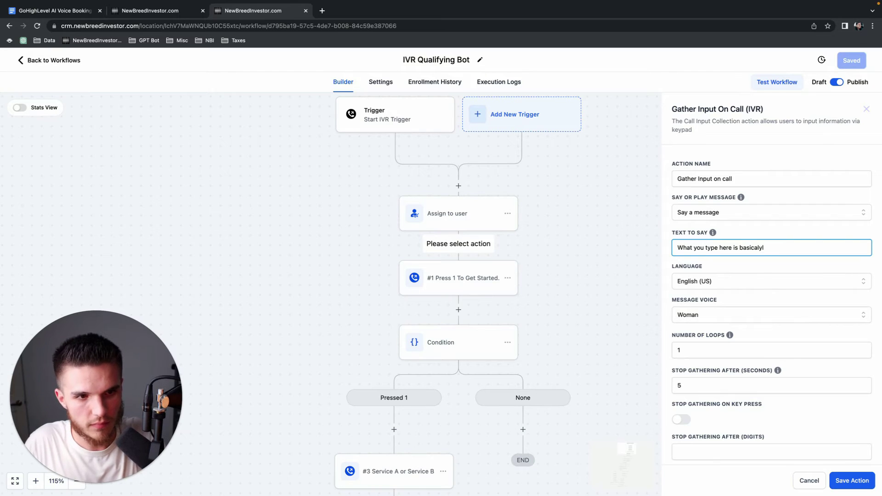
pyautogui.press('BackSpace')
pyautogui.press('BackSpace')
pyautogui.write('ly the bot.')
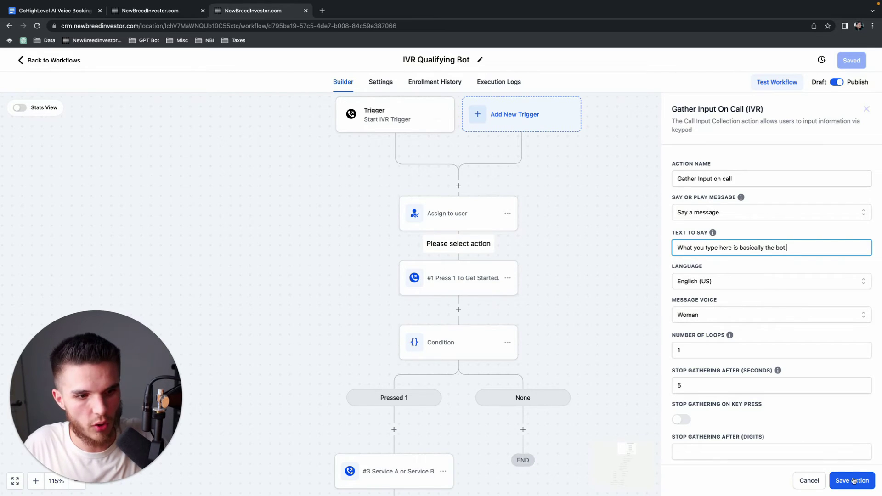
pyautogui.click(852, 481)
pyautogui.click(853, 61)
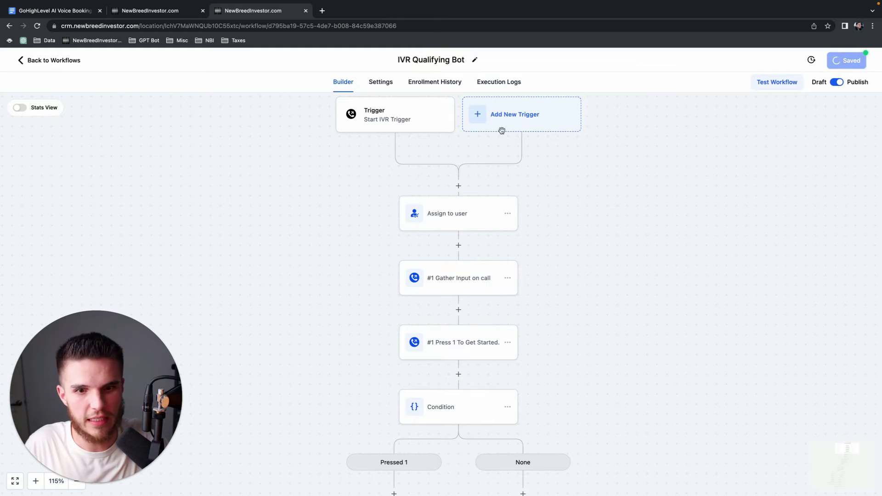
# Step: Place a test call to the contact's primary number, then hang up
pyautogui.click(151, 11)
pyautogui.click(347, 100)
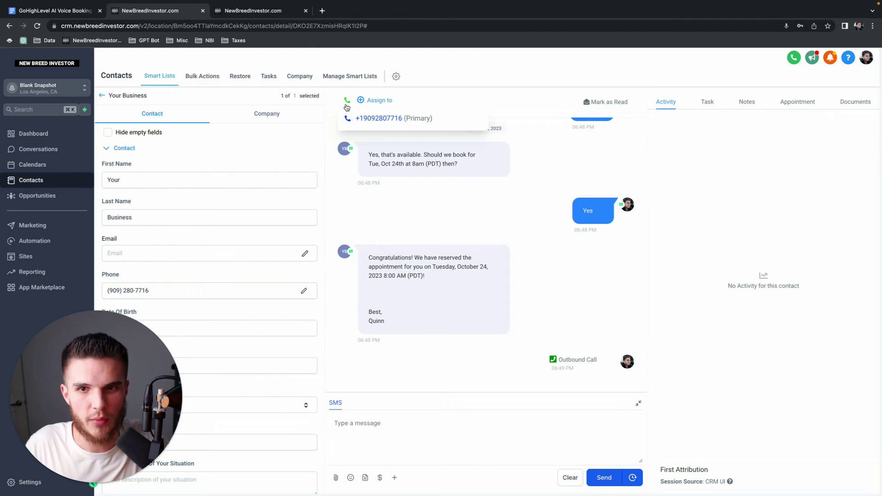
pyautogui.click(379, 120)
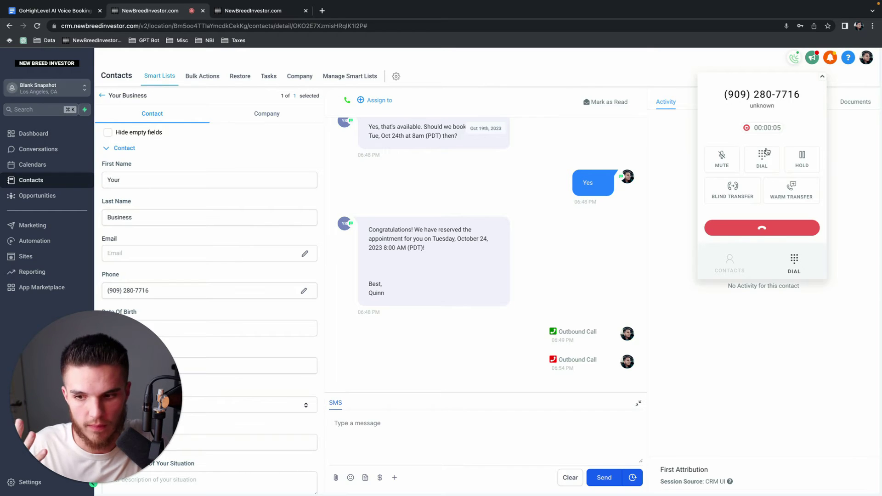
pyautogui.click(772, 228)
# Step: Delete the Gather Input on call step from the IVR Qualifying Bot and save the workflow
pyautogui.click(260, 11)
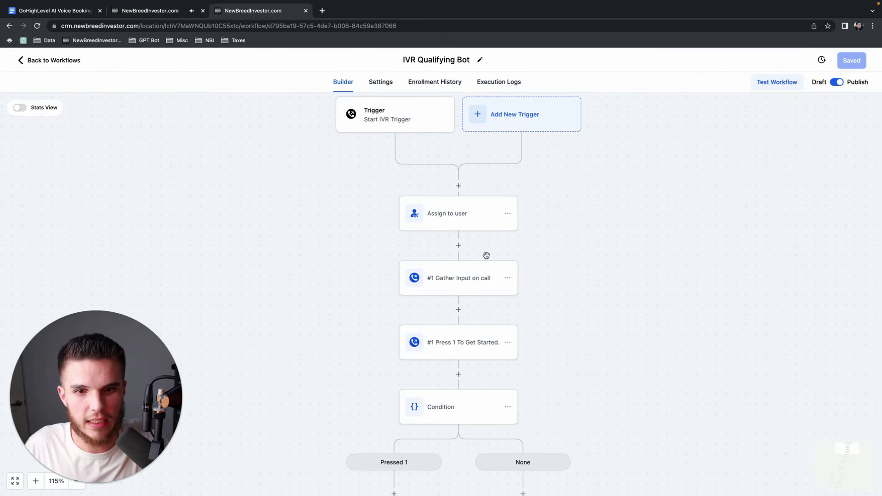
pyautogui.click(482, 278)
pyautogui.click(507, 278)
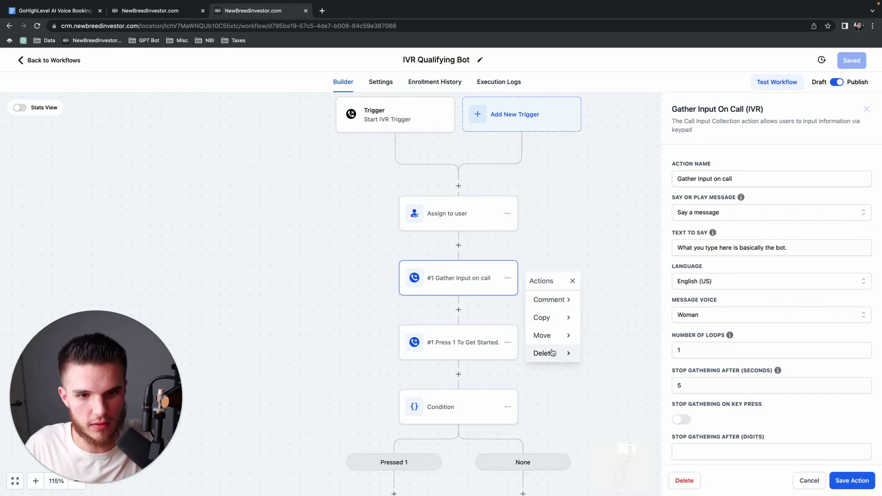
pyautogui.moveTo(553, 353)
pyautogui.click(616, 299)
pyautogui.click(531, 297)
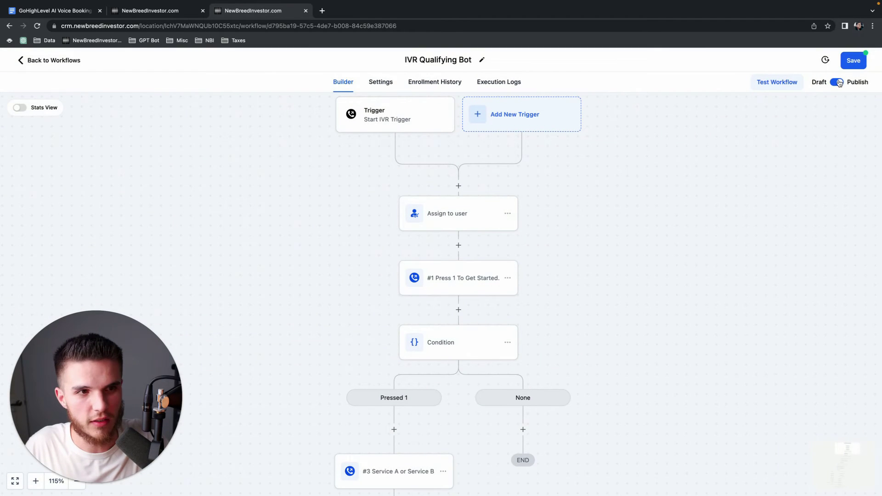
pyautogui.click(851, 64)
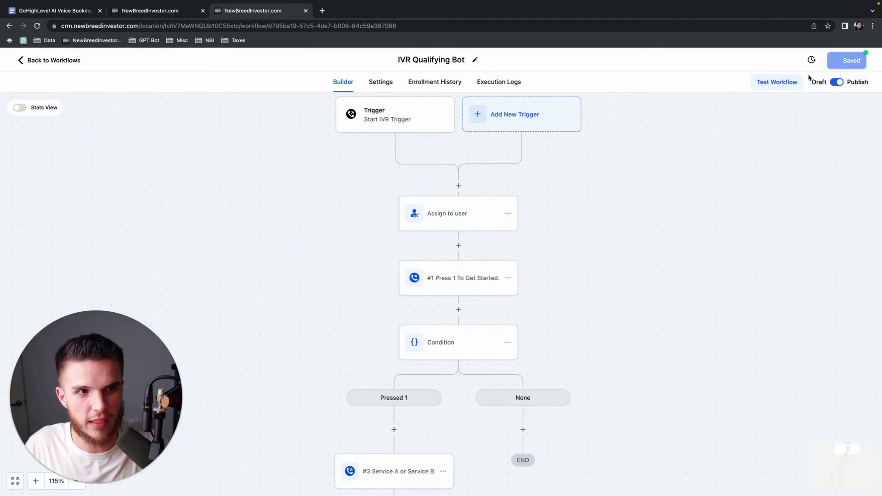
# Step: Review the Press 1 To Get Started greeting, highlighting 'Press 1 to get an Instant Quote', then close it
pyautogui.click(480, 283)
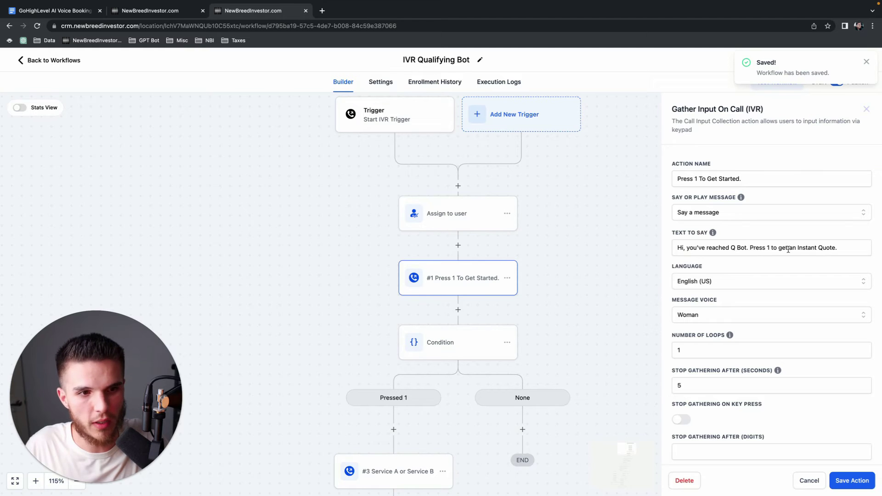
pyautogui.click(866, 62)
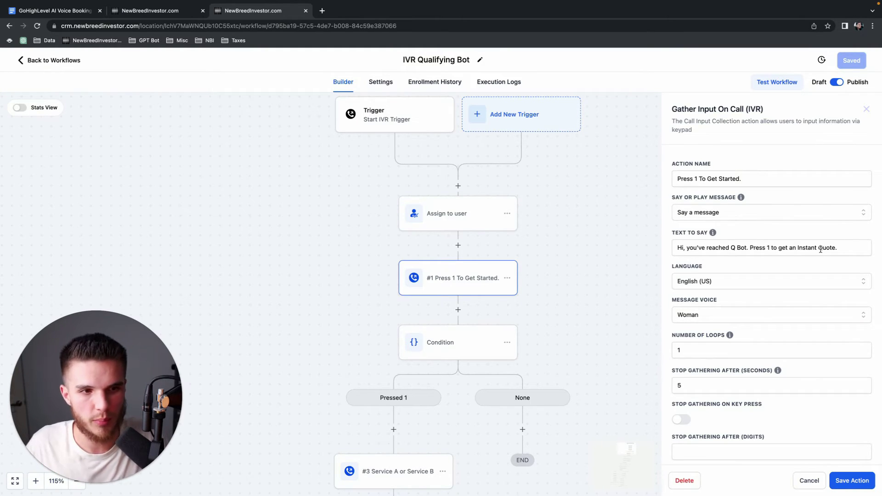
pyautogui.moveTo(679, 249); pyautogui.dragTo(844, 247)
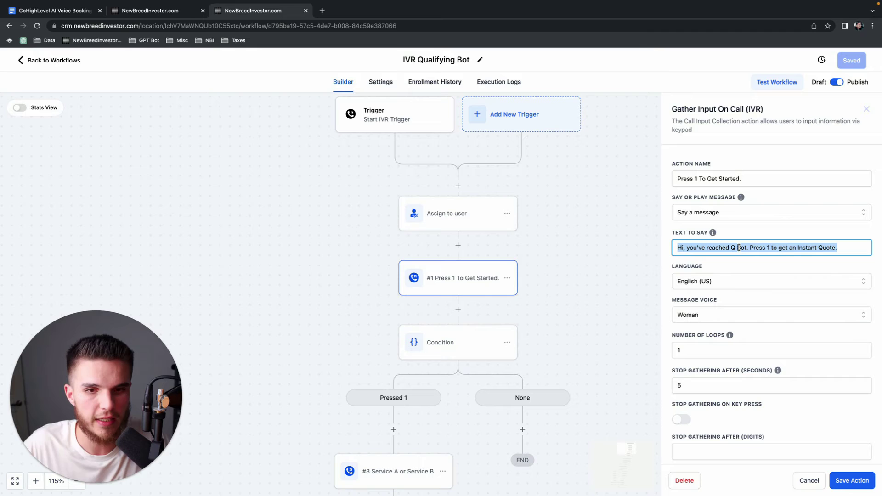
pyautogui.click(775, 250)
pyautogui.moveTo(750, 248); pyautogui.dragTo(842, 248)
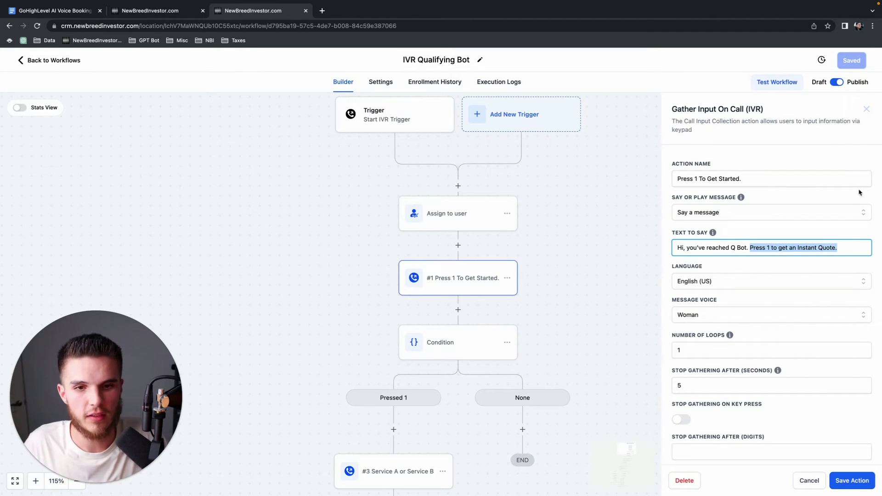
pyautogui.click(866, 110)
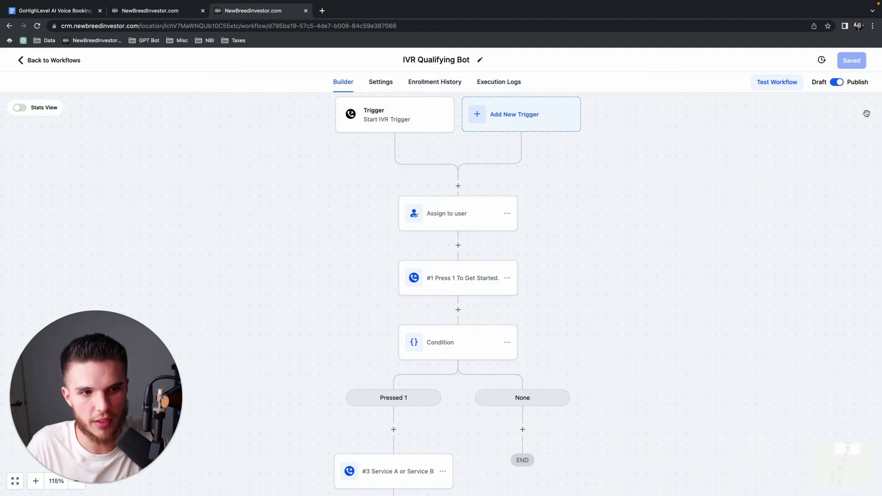
pyautogui.moveTo(626, 292); pyautogui.dragTo(699, 207)
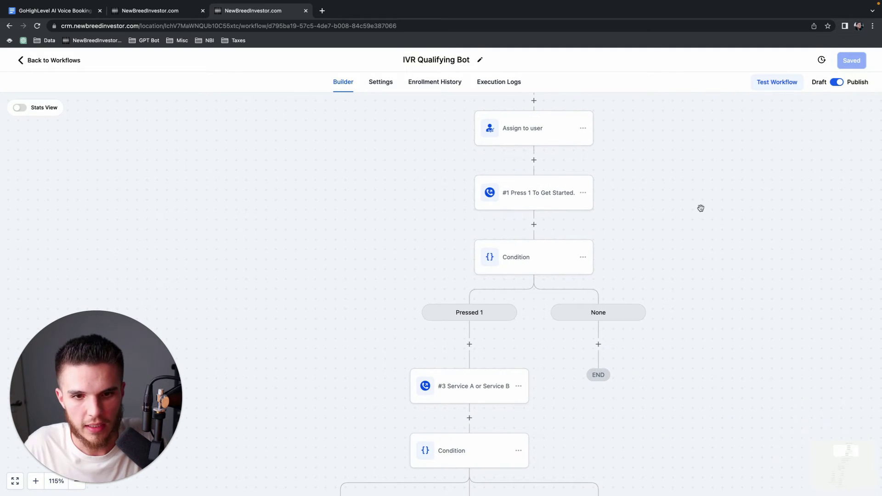
pyautogui.click(520, 262)
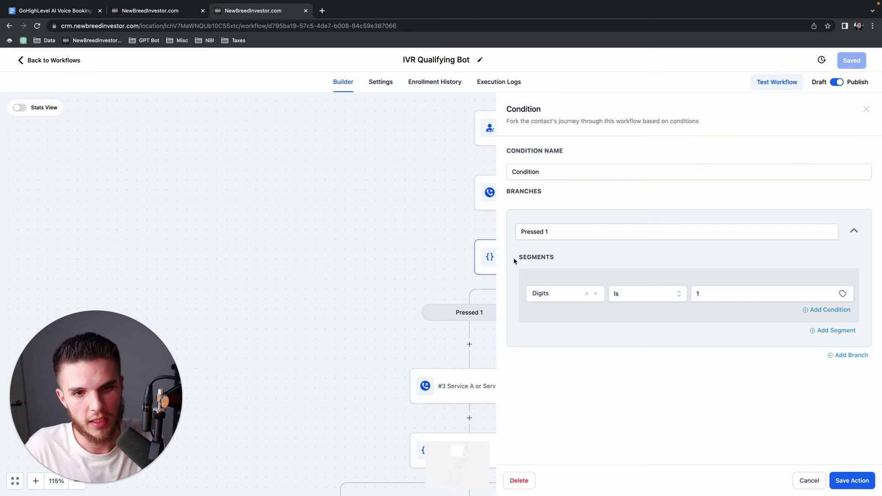
pyautogui.click(866, 108)
pyautogui.click(533, 223)
pyautogui.scroll(-10, 679, 287)
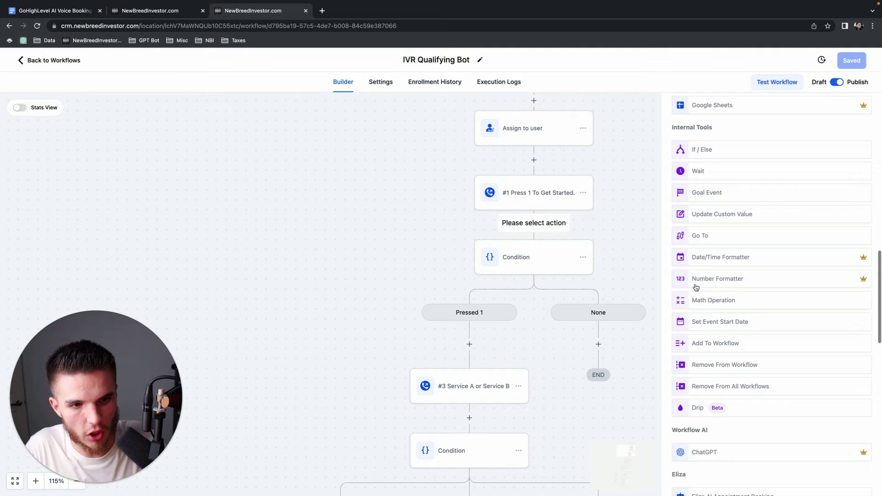
pyautogui.scroll(10, 680, 287)
pyautogui.write('if')
pyautogui.click(731, 214)
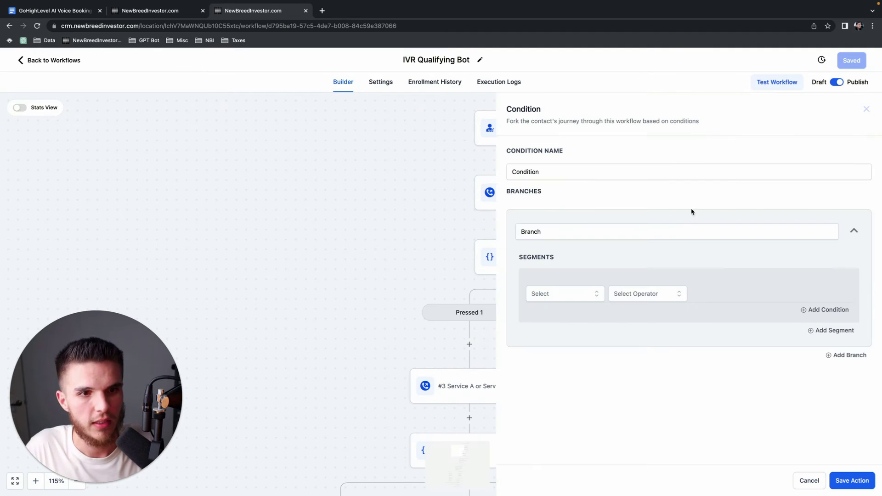
pyautogui.doubleClick(553, 230)
pyautogui.click(596, 294)
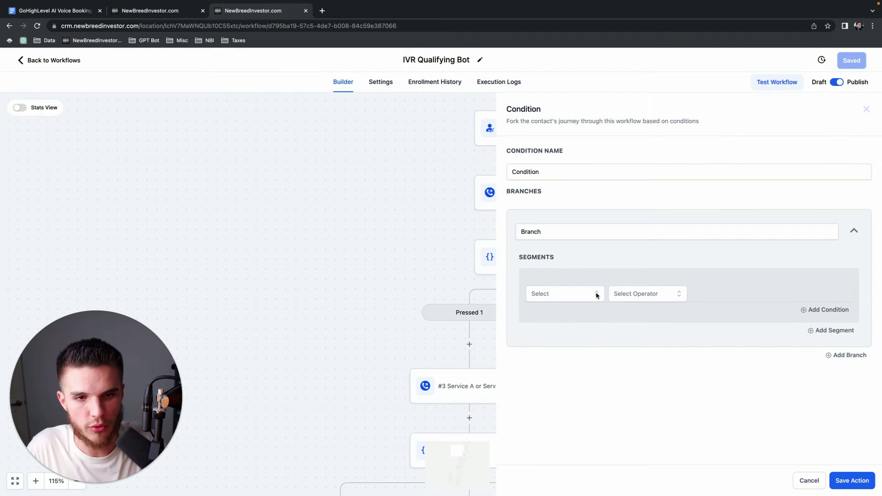
pyautogui.scroll(-1, 551, 355)
pyautogui.click(551, 355)
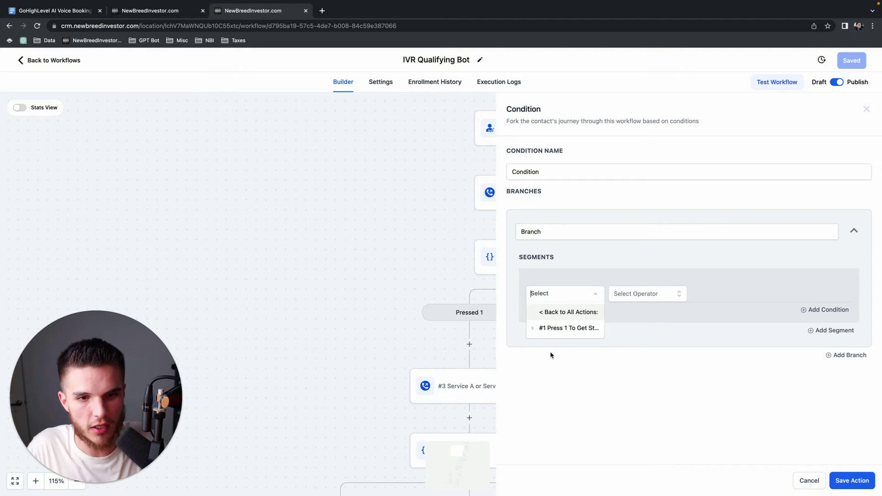
pyautogui.click(533, 330)
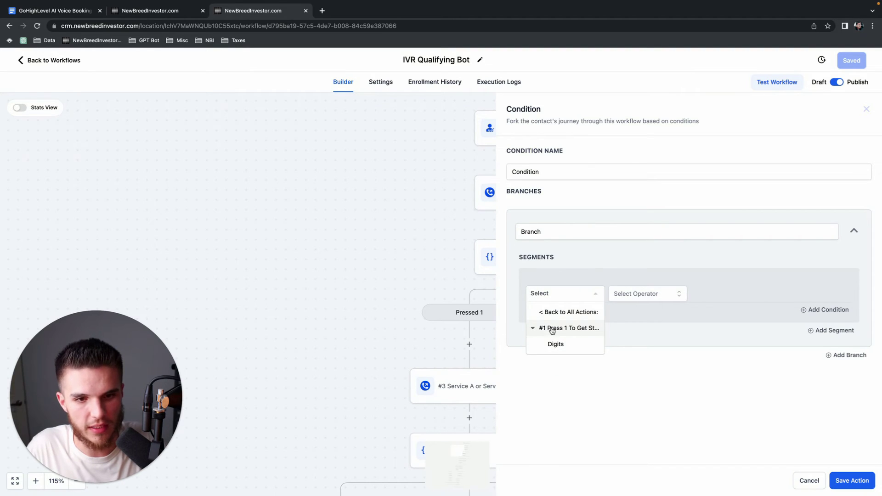
pyautogui.click(570, 344)
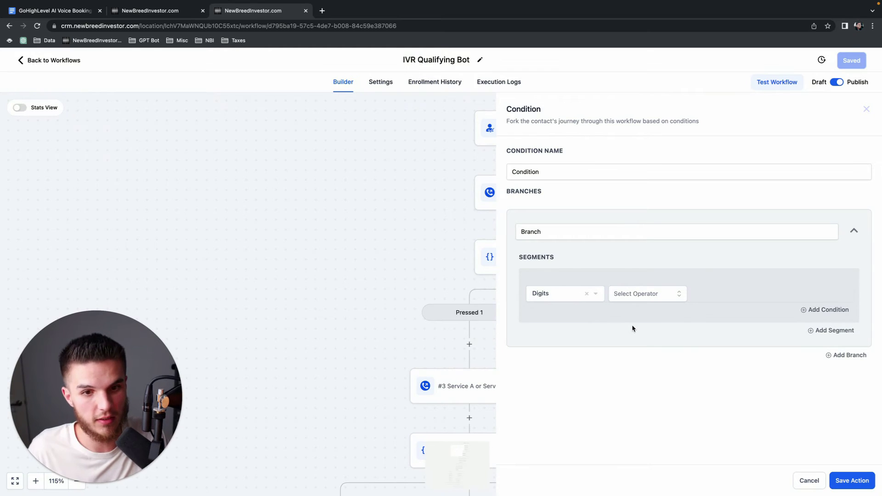
pyautogui.click(652, 295)
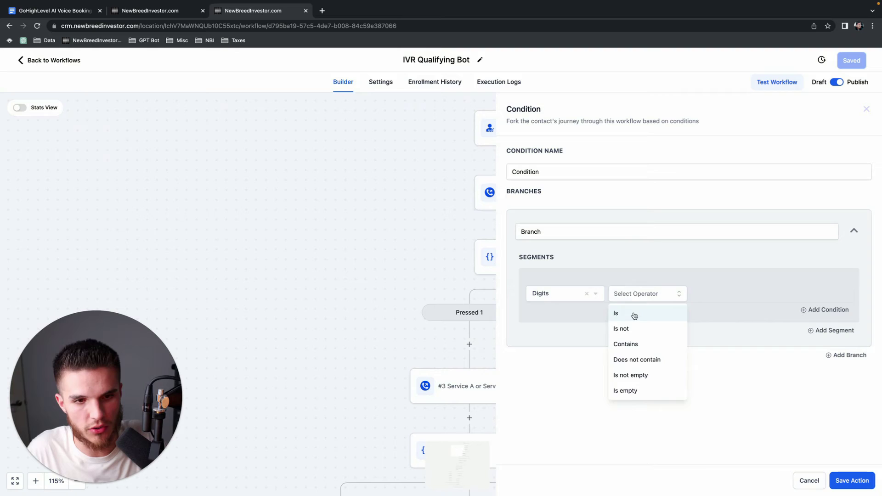
pyautogui.click(633, 313)
pyautogui.click(714, 299)
pyautogui.write('1')
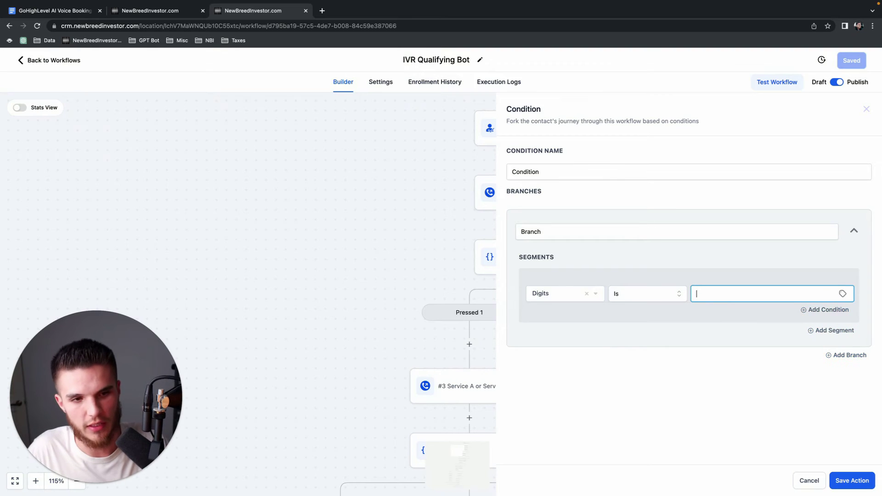
pyautogui.press('BackSpace')
pyautogui.write('5')
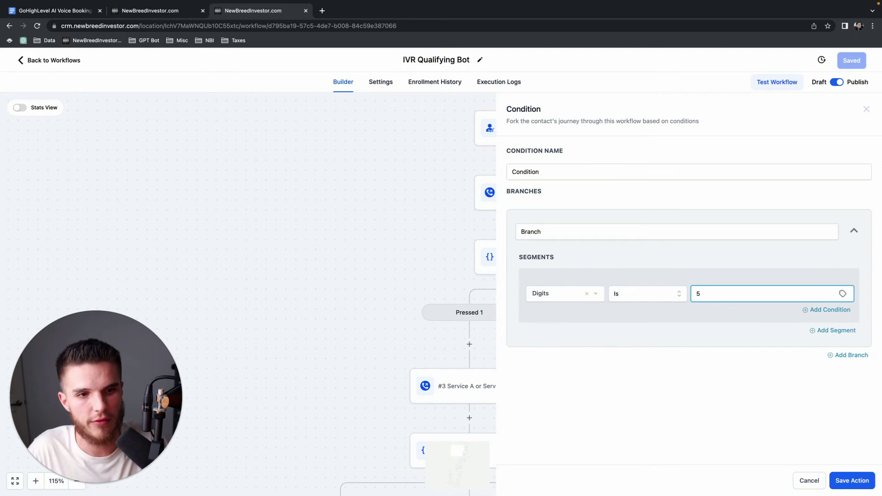
pyautogui.click(865, 110)
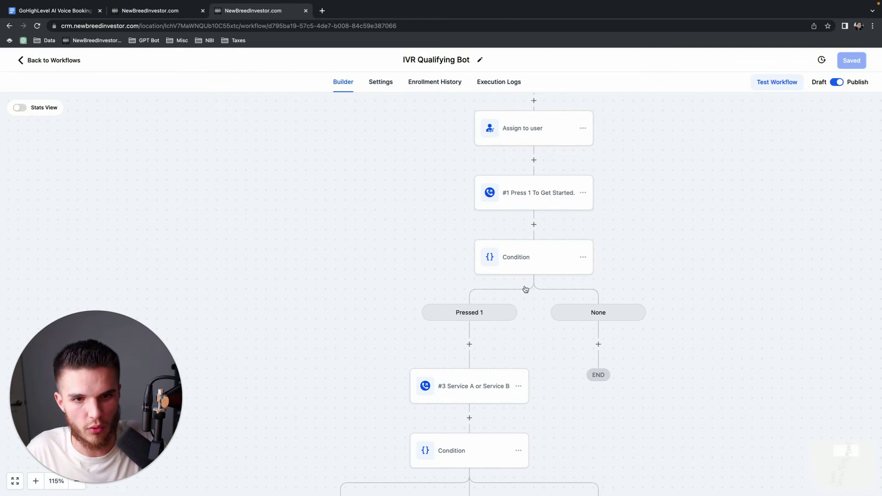
pyautogui.scroll(-1, 475, 316)
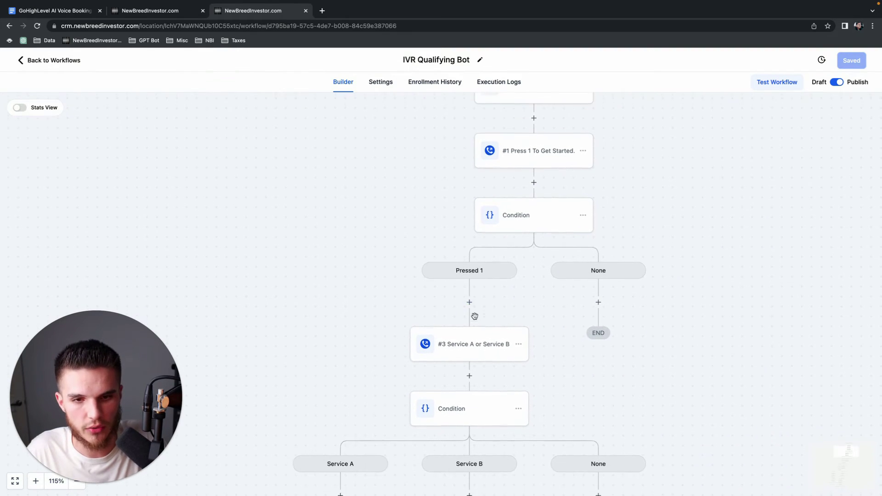
pyautogui.click(470, 337)
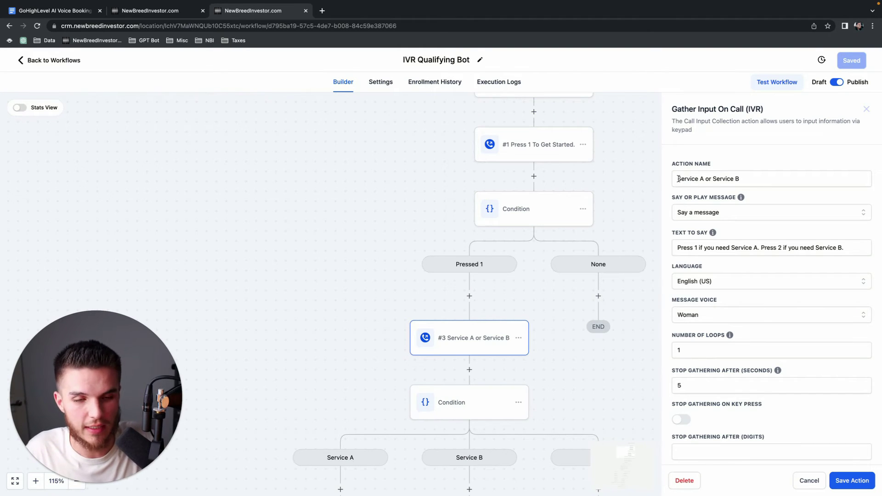
pyautogui.scroll(3, 560, 168)
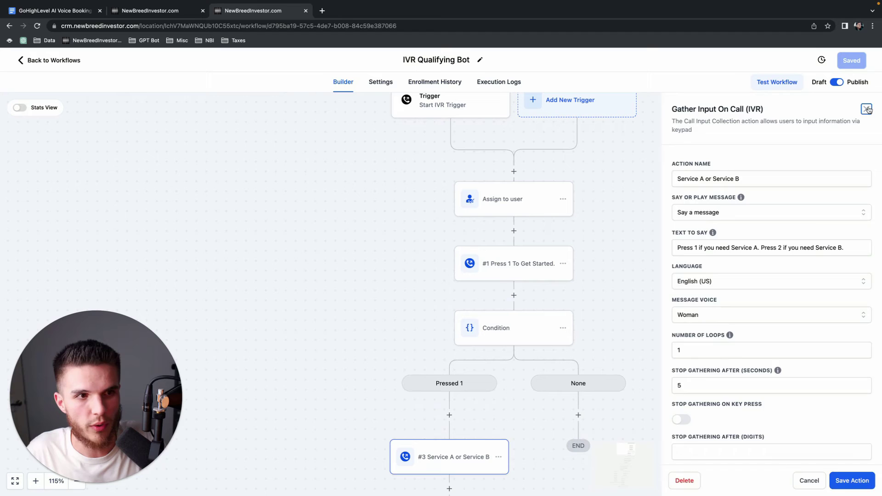
pyautogui.click(866, 109)
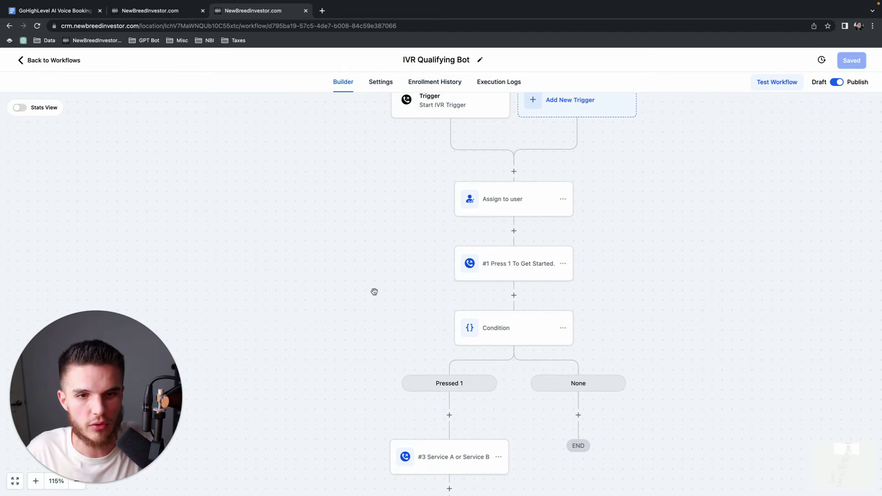
pyautogui.scroll(-1, 513, 273)
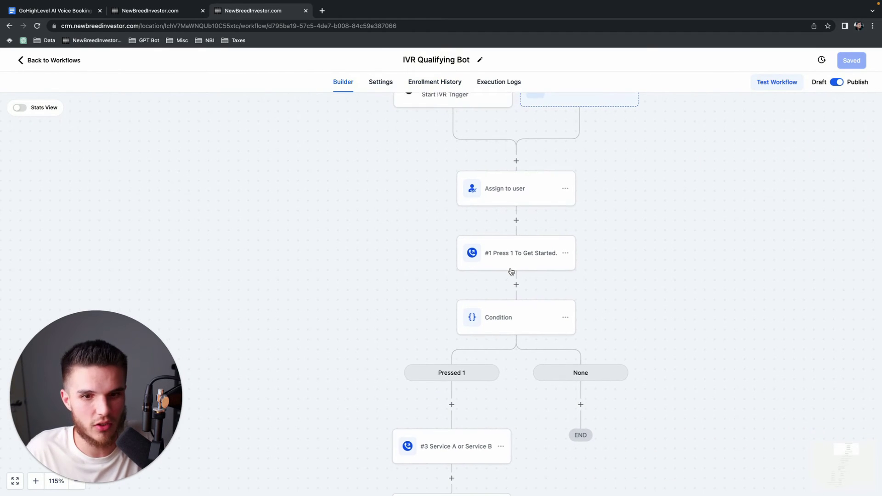
pyautogui.scroll(-2, 505, 316)
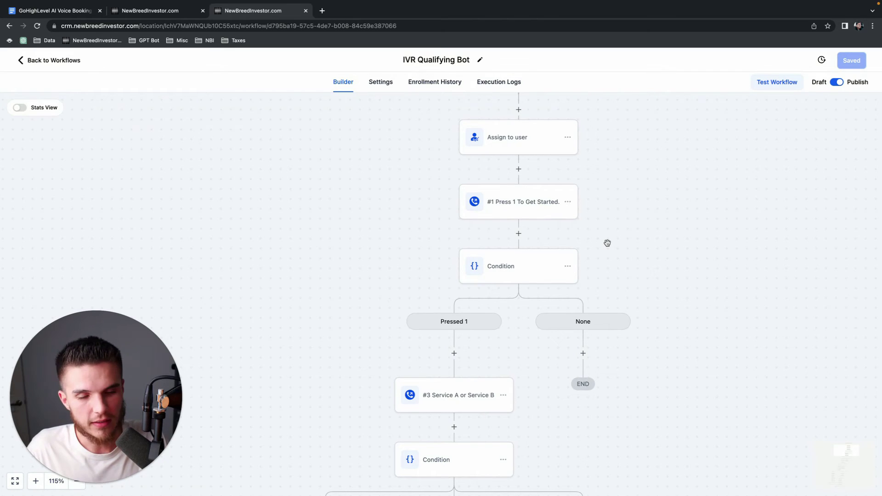
pyautogui.scroll(-1, 607, 243)
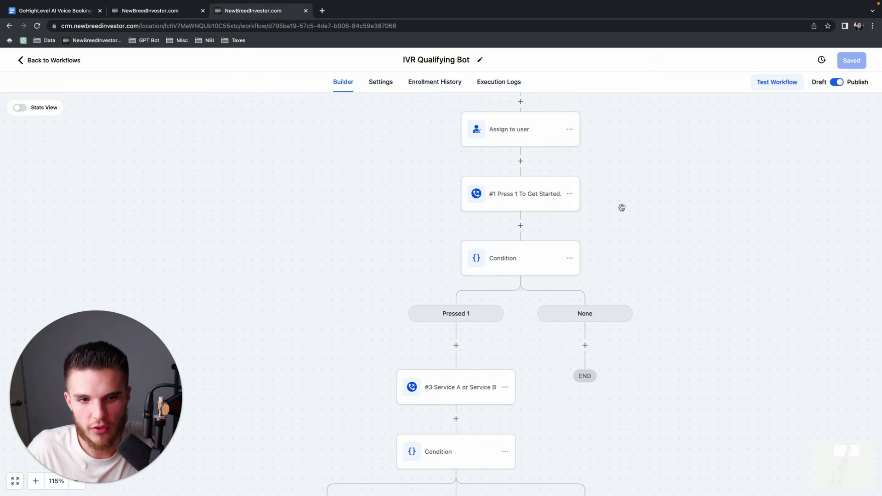
pyautogui.scroll(-5, 499, 330)
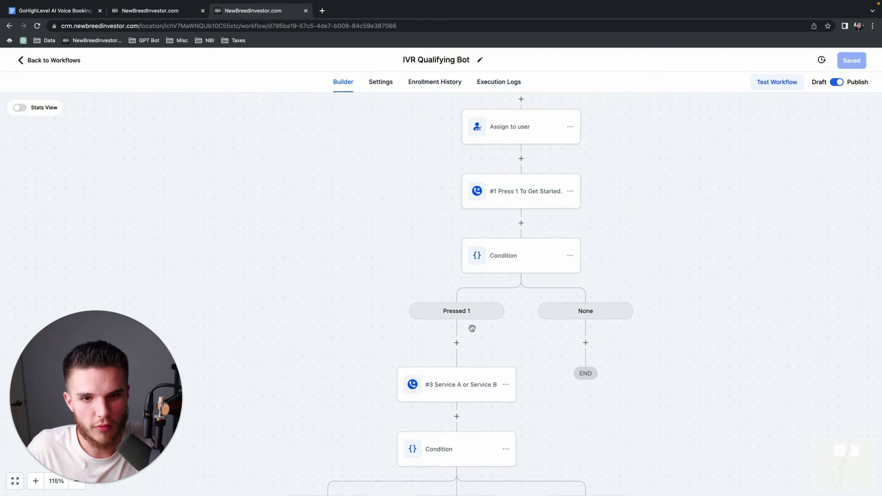
pyautogui.scroll(-10, 506, 364)
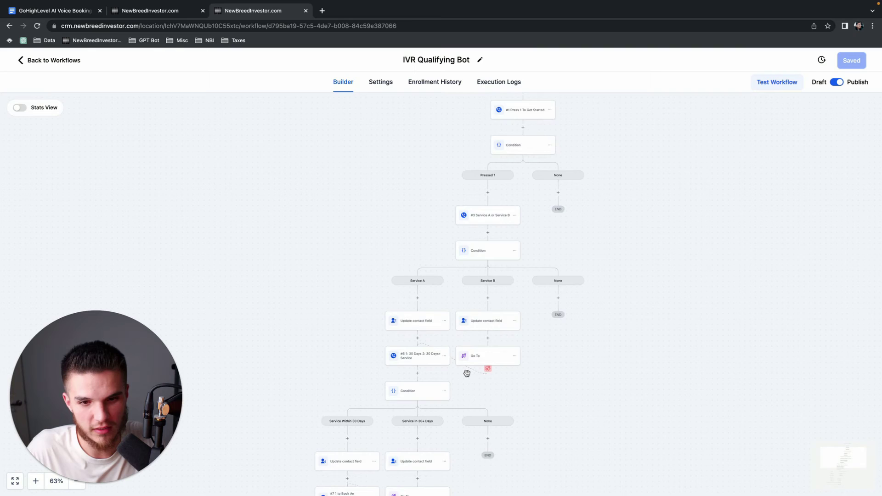
pyautogui.scroll(10, 373, 307)
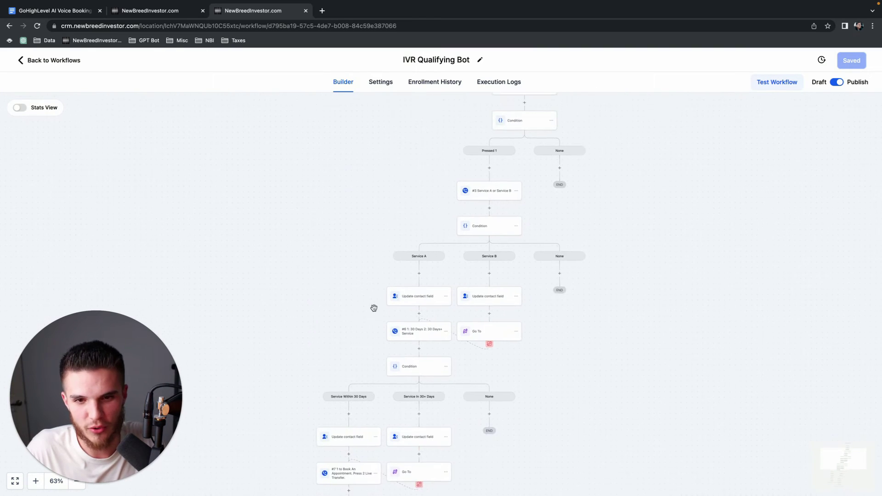
pyautogui.scroll(5, 538, 229)
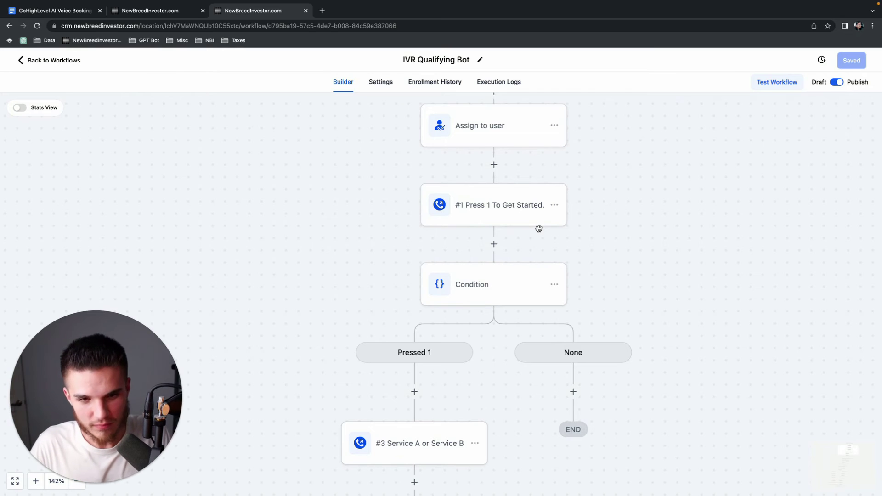
pyautogui.scroll(-3, 538, 229)
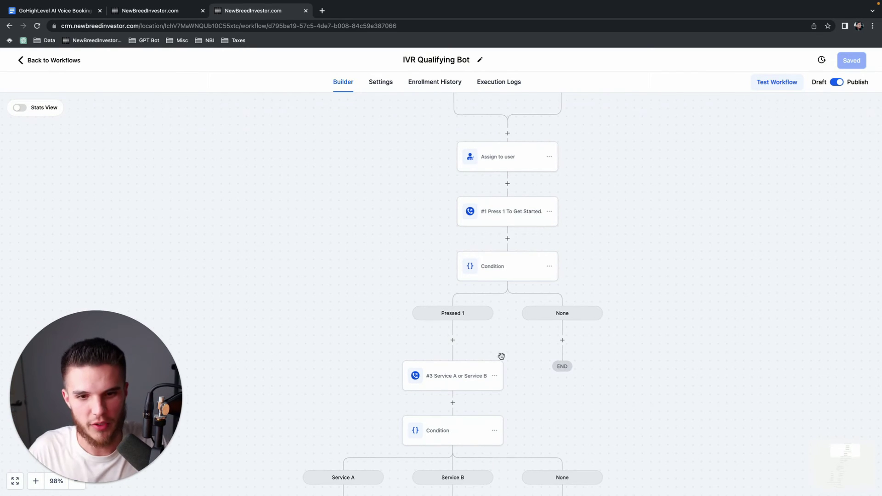
pyautogui.scroll(-1, 501, 354)
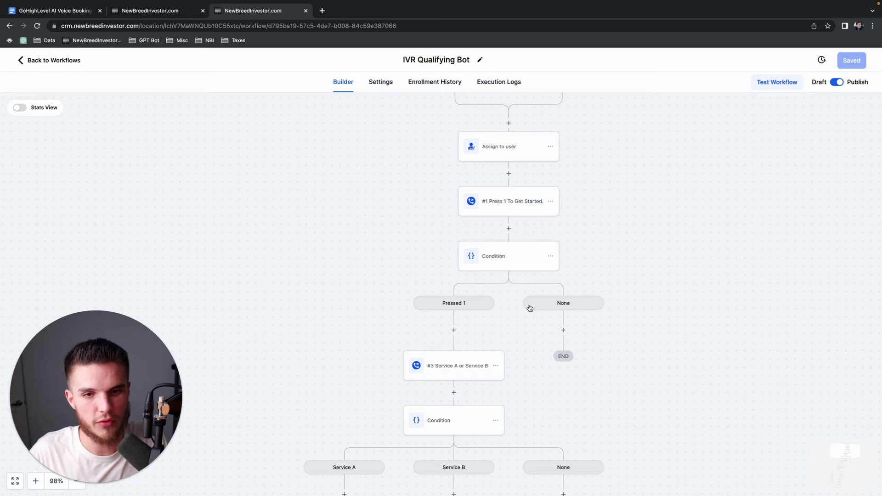
pyautogui.scroll(-1, 525, 309)
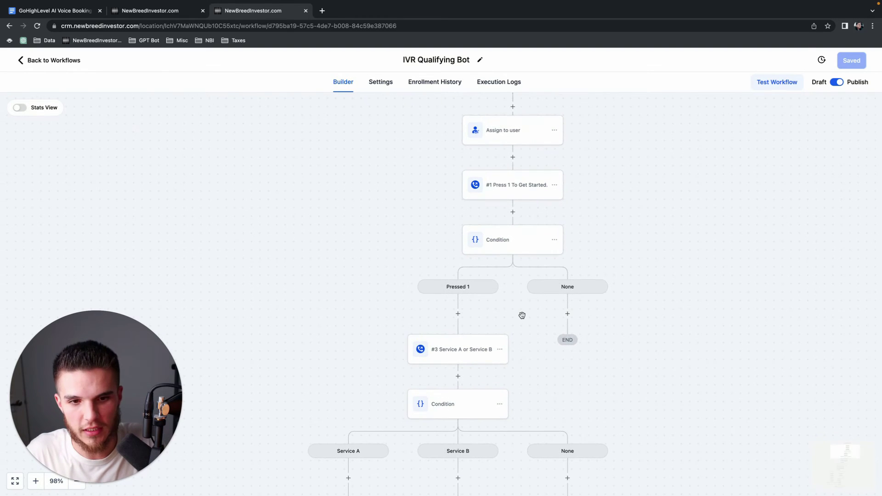
pyautogui.scroll(-3, 522, 316)
pyautogui.scroll(-2, 521, 313)
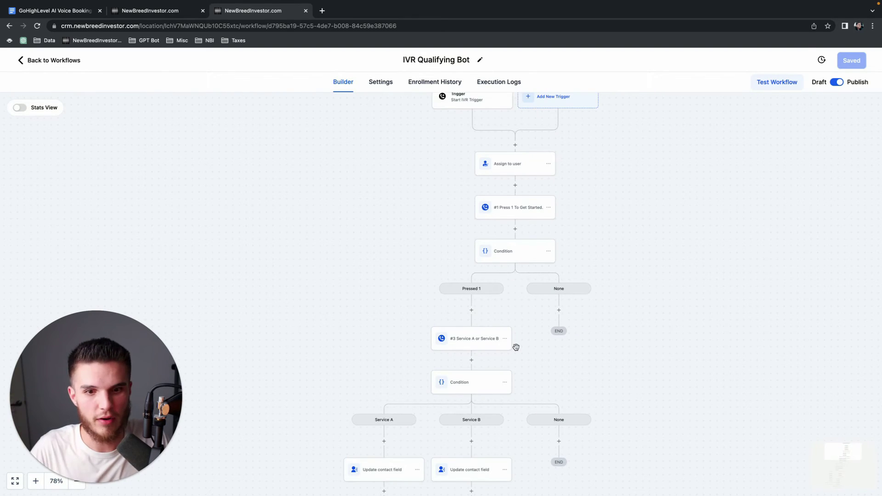
pyautogui.scroll(-1, 515, 344)
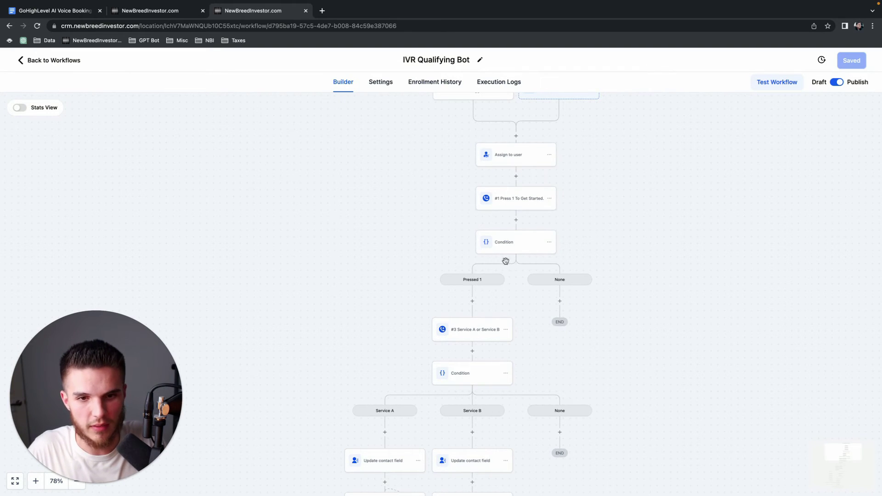
# Step: Check the #3 Service A or Service B question, then its condition routing Digits 1 and 2
pyautogui.click(462, 335)
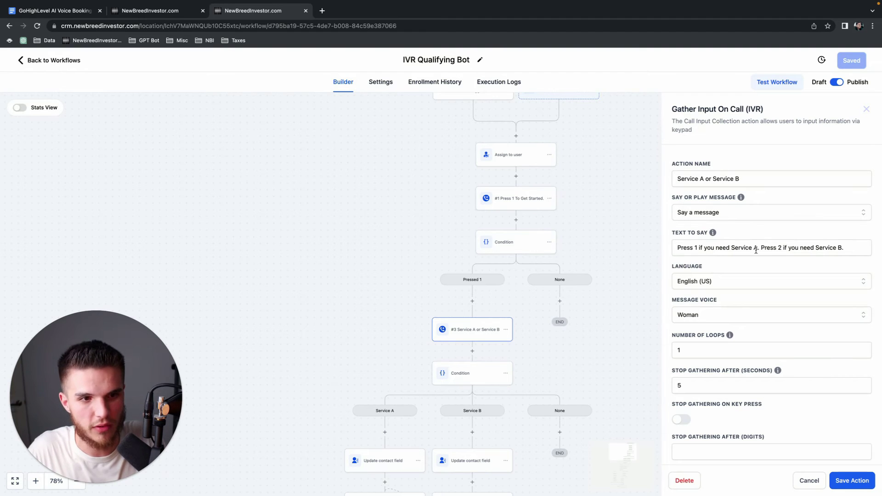
pyautogui.click(866, 110)
pyautogui.scroll(-1, 476, 287)
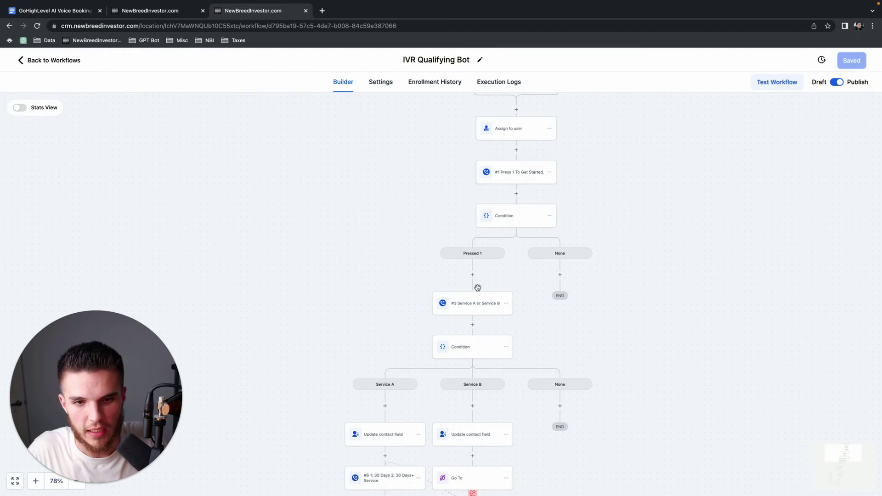
pyautogui.scroll(5, 476, 288)
pyautogui.click(452, 357)
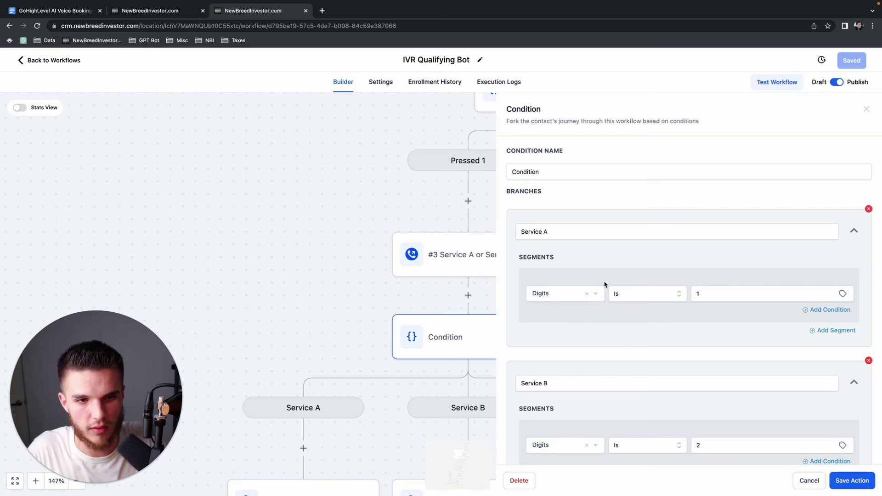
pyautogui.scroll(-2, 605, 285)
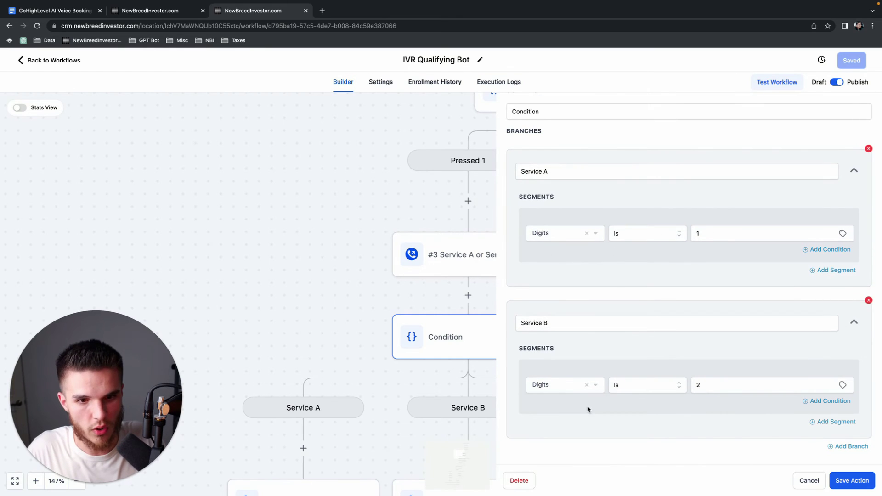
pyautogui.scroll(2, 829, 230)
pyautogui.click(869, 111)
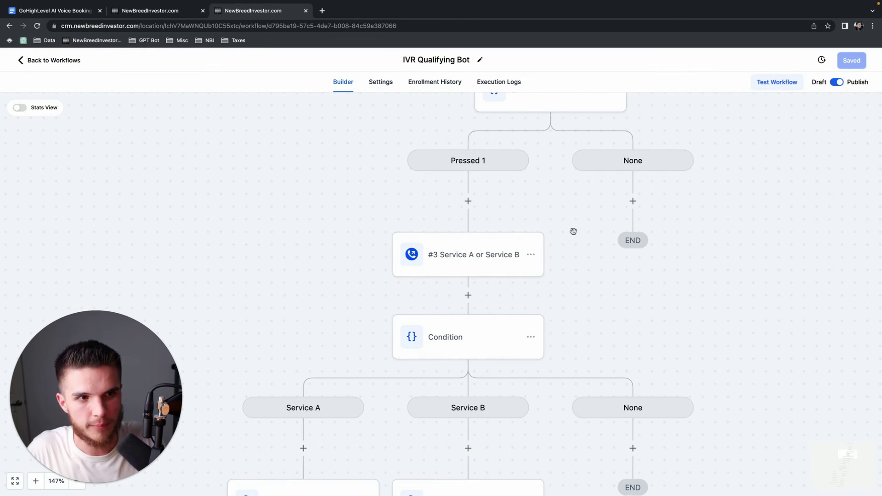
pyautogui.scroll(-3, 572, 230)
pyautogui.click(395, 397)
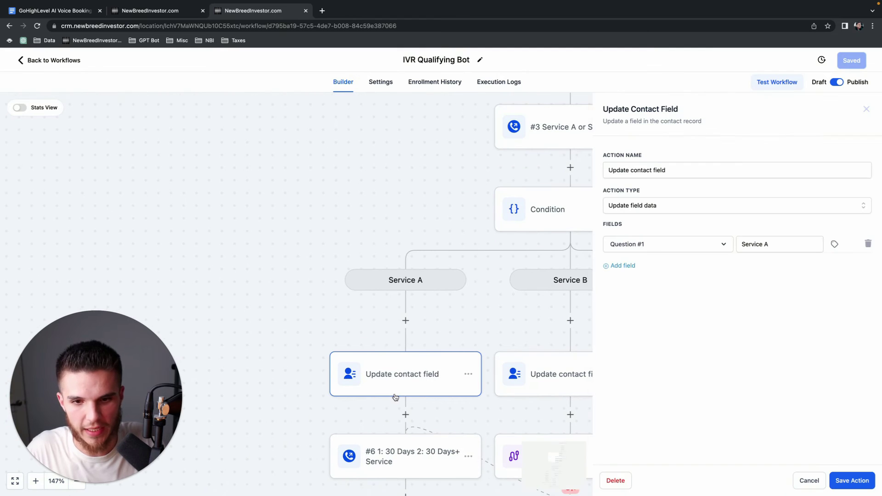
pyautogui.click(774, 245)
pyautogui.tripleClick(774, 245)
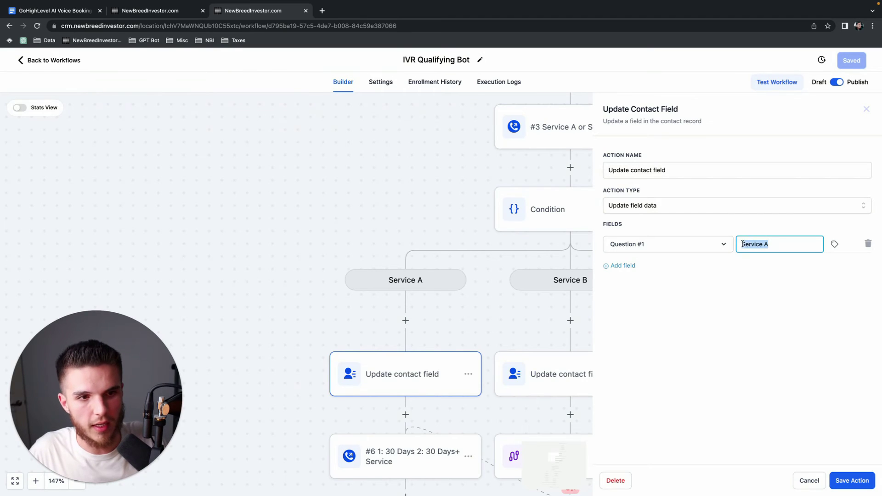
pyautogui.moveTo(780, 244); pyautogui.dragTo(736, 249)
pyautogui.click(866, 109)
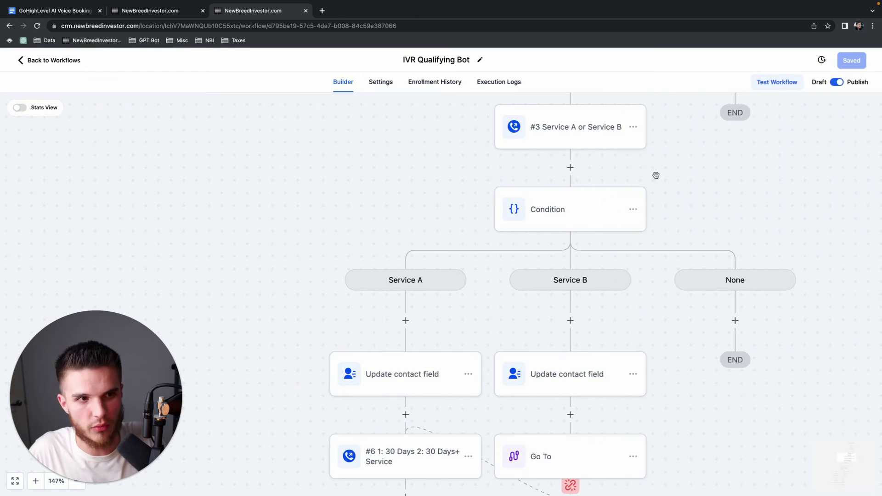
pyautogui.click(622, 164)
pyautogui.moveTo(759, 248); pyautogui.dragTo(678, 248)
pyautogui.click(865, 109)
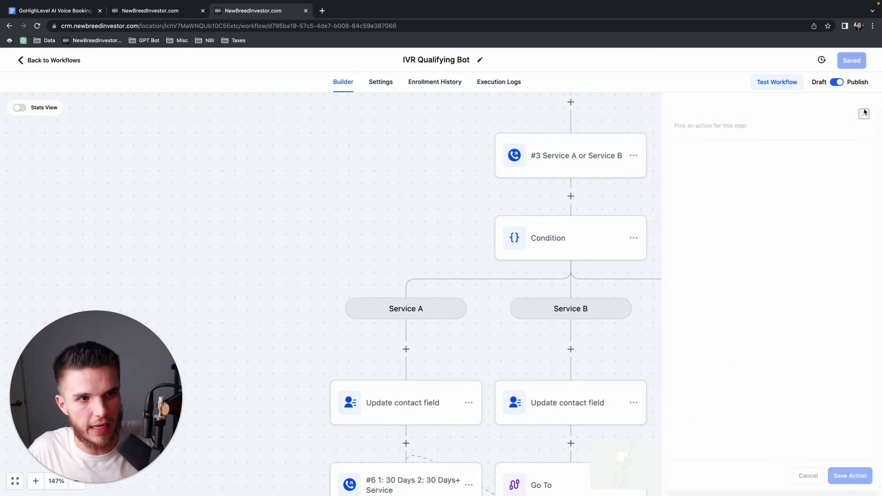
pyautogui.click(564, 369)
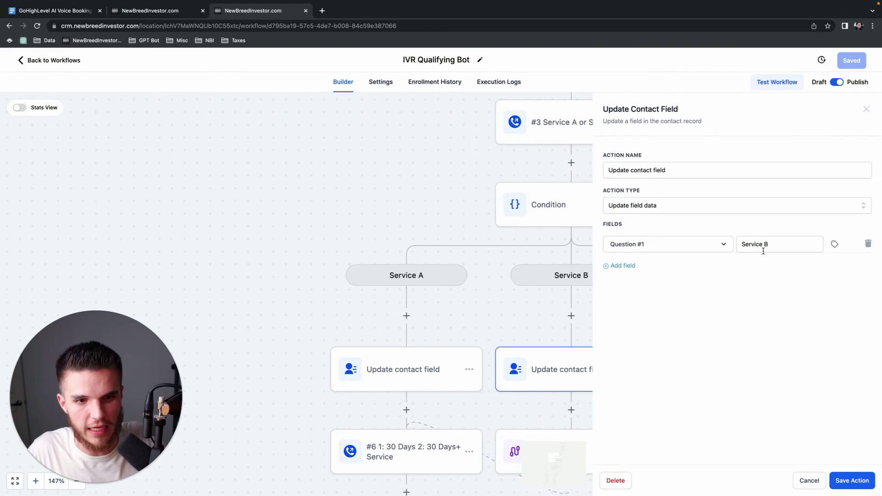
pyautogui.click(866, 109)
pyautogui.scroll(-5, 530, 317)
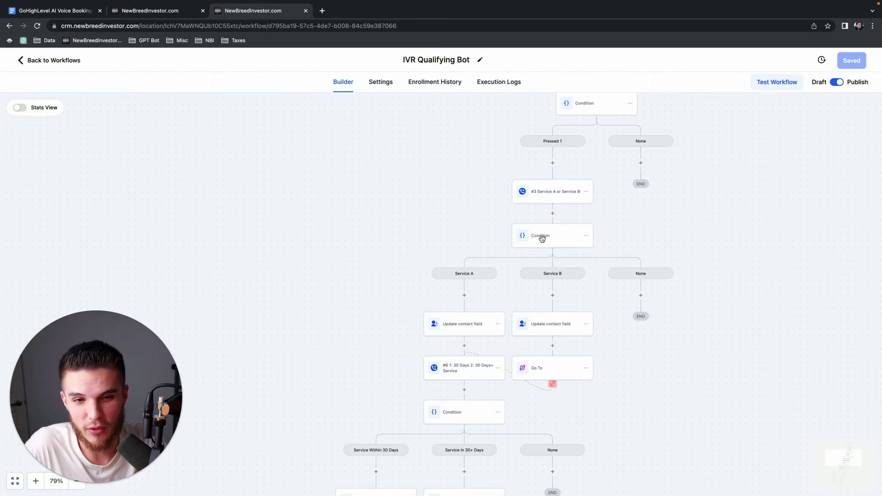
pyautogui.scroll(-2, 523, 261)
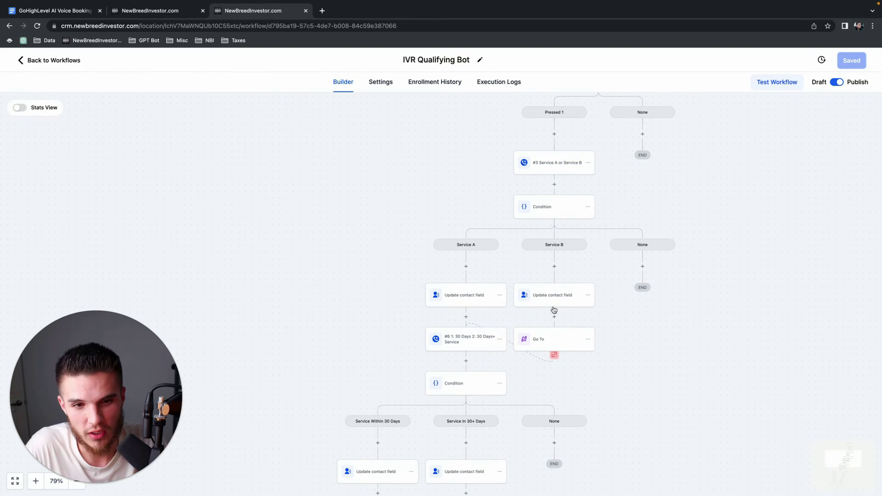
pyautogui.scroll(5, 553, 309)
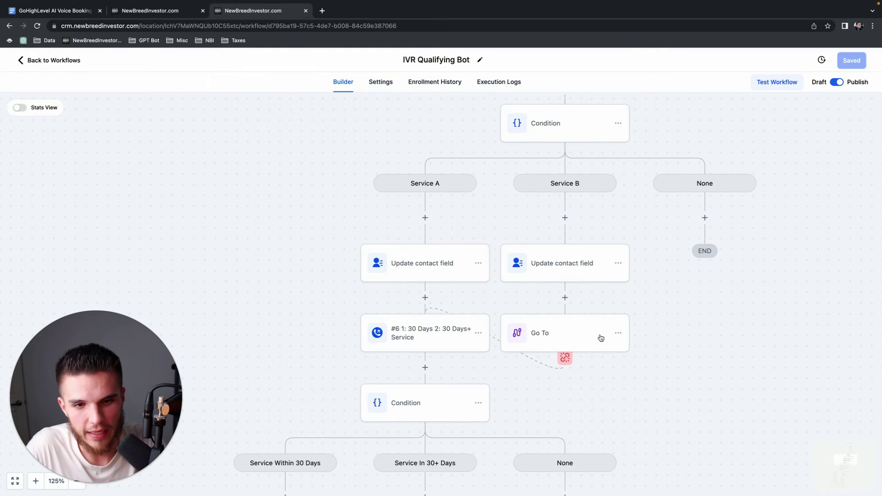
pyautogui.click(417, 338)
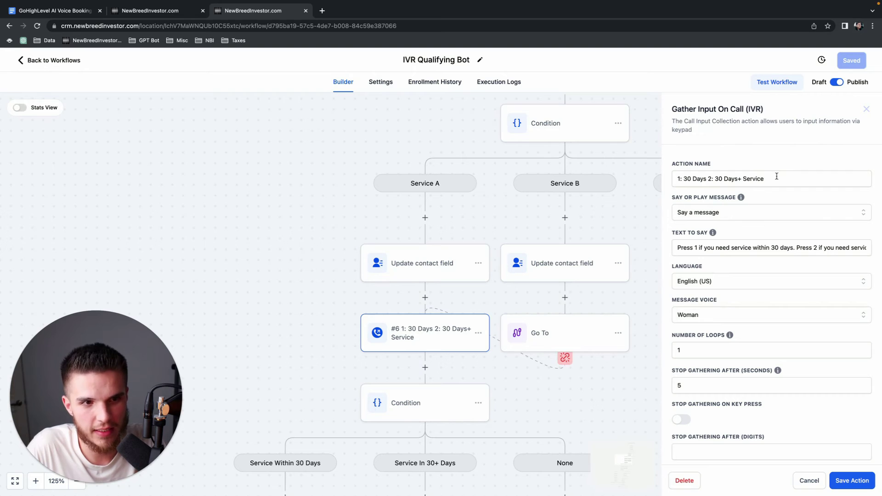
pyautogui.moveTo(677, 248); pyautogui.dragTo(791, 248)
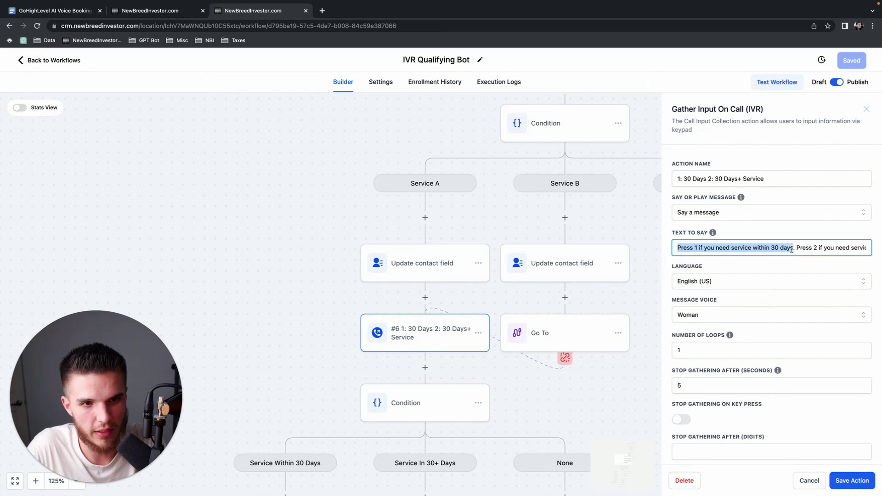
pyautogui.click(868, 109)
pyautogui.scroll(-5, 505, 328)
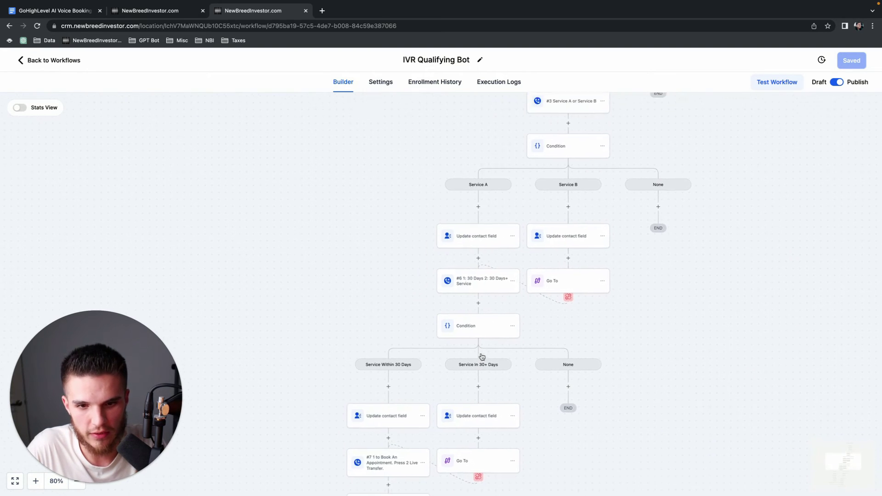
pyautogui.moveTo(491, 313); pyautogui.dragTo(491, 292)
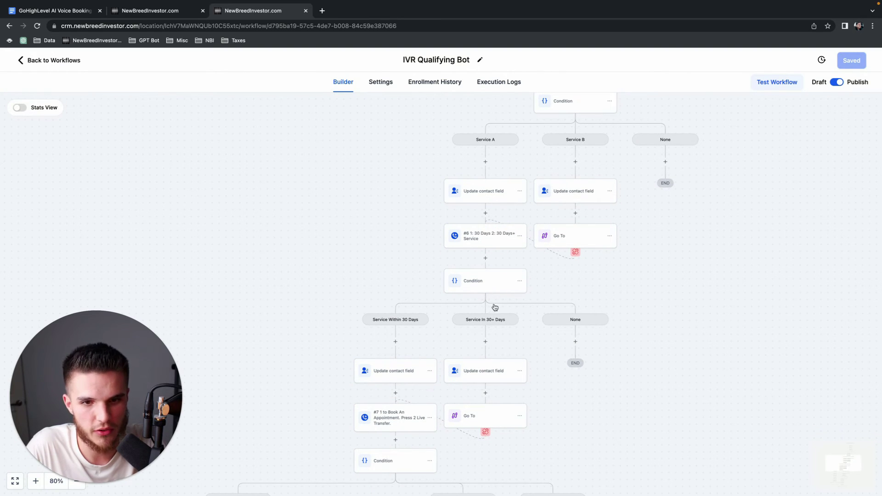
pyautogui.scroll(-3, 486, 303)
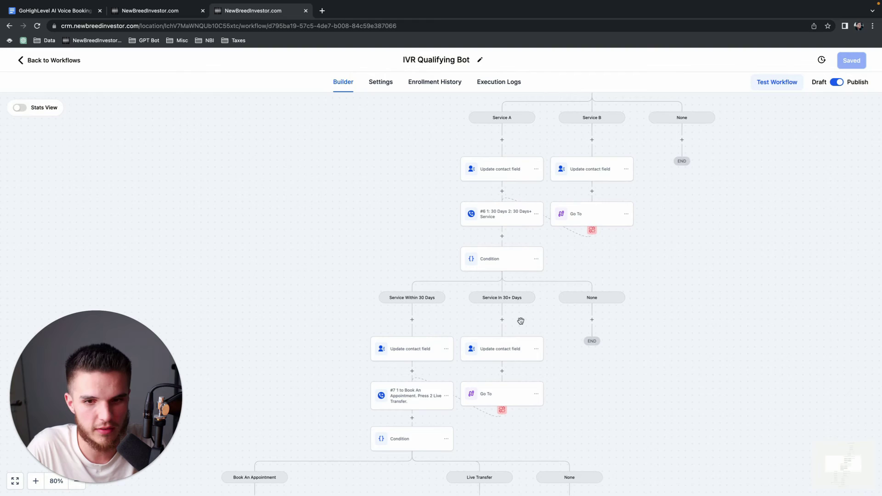
pyautogui.click(421, 337)
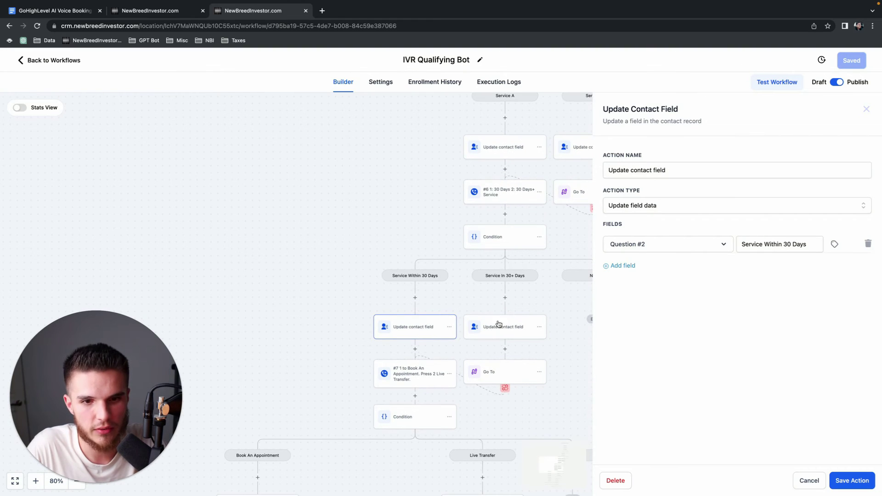
pyautogui.click(866, 108)
pyautogui.click(504, 331)
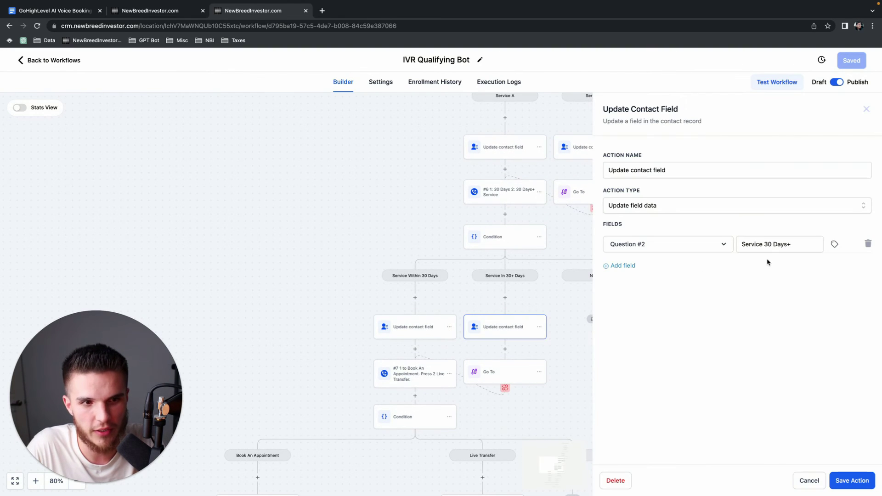
pyautogui.click(867, 109)
pyautogui.scroll(-1, 565, 330)
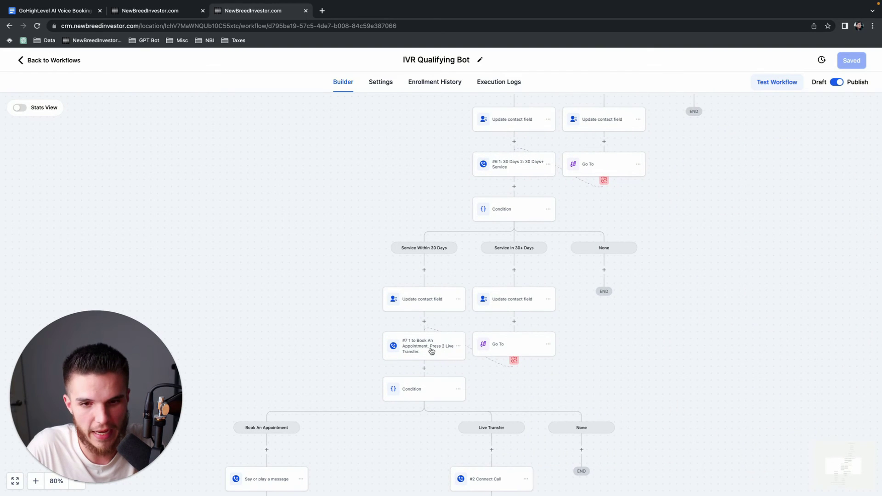
pyautogui.scroll(-2, 439, 349)
pyautogui.scroll(-3, 440, 348)
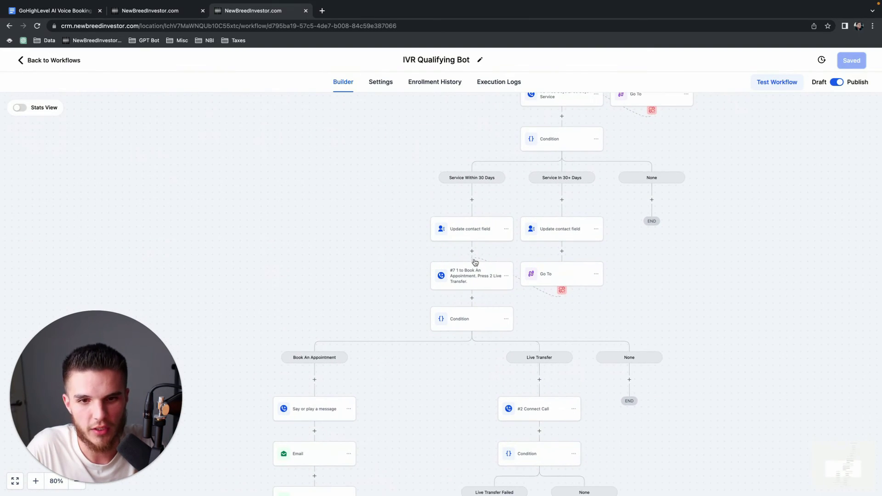
pyautogui.click(468, 295)
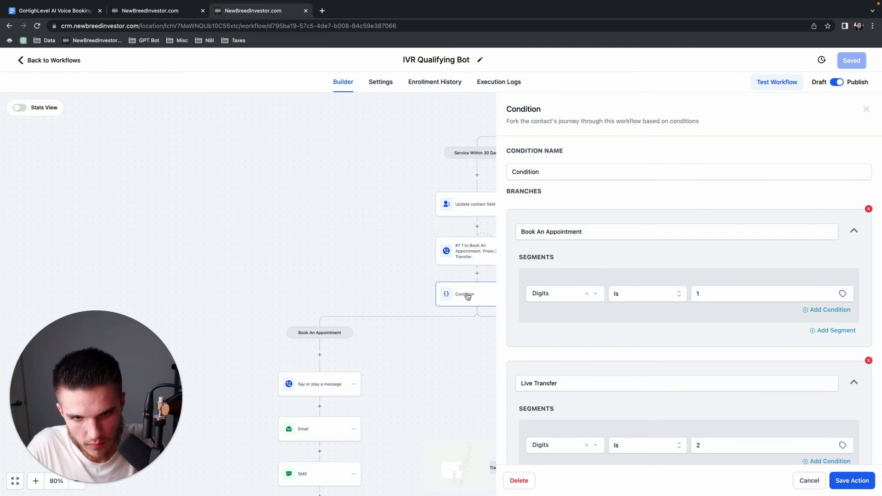
pyautogui.scroll(-1, 659, 300)
pyautogui.scroll(2, 730, 321)
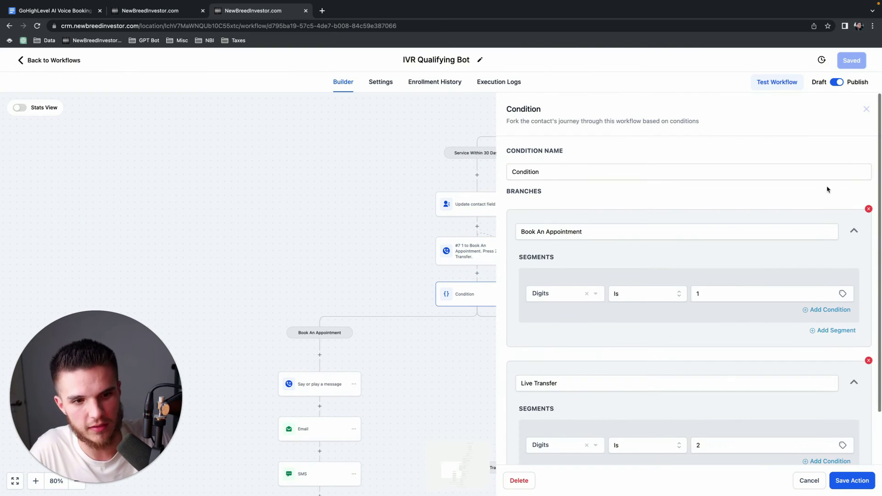
pyautogui.click(868, 112)
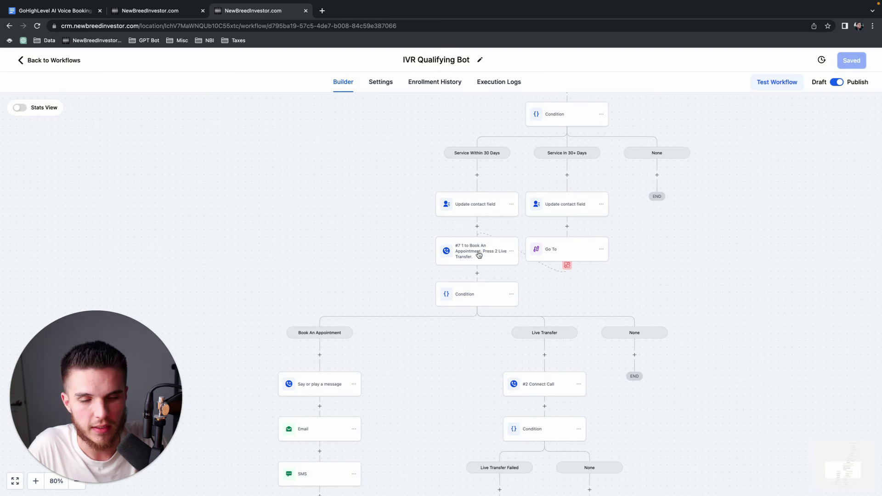
pyautogui.click(499, 253)
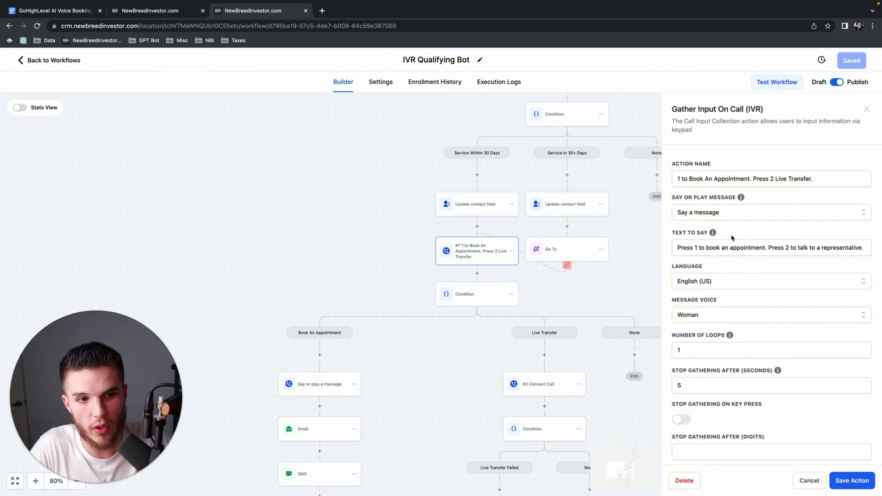
pyautogui.click(865, 109)
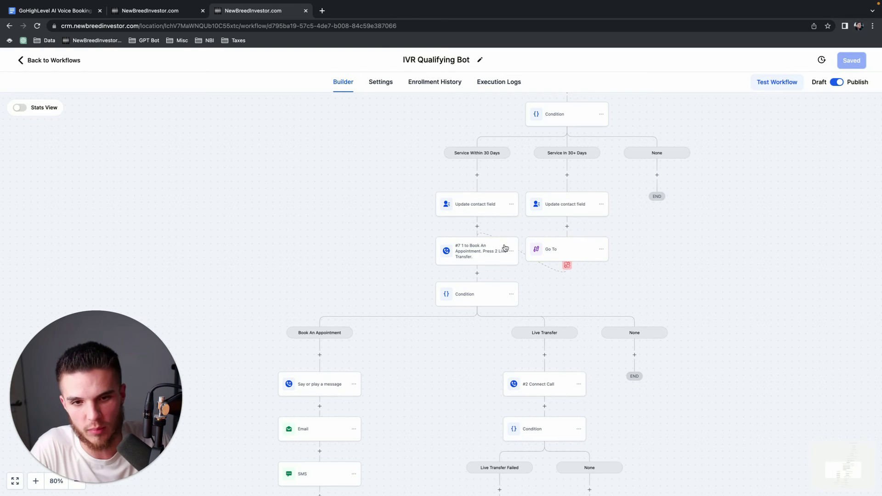
pyautogui.scroll(-2, 496, 271)
pyautogui.scroll(5, 483, 250)
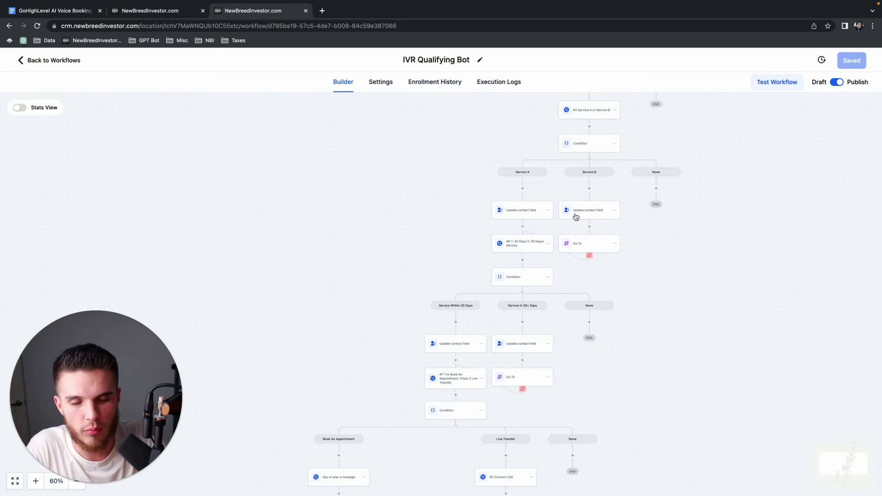
pyautogui.scroll(-2, 500, 305)
pyautogui.scroll(-1, 501, 304)
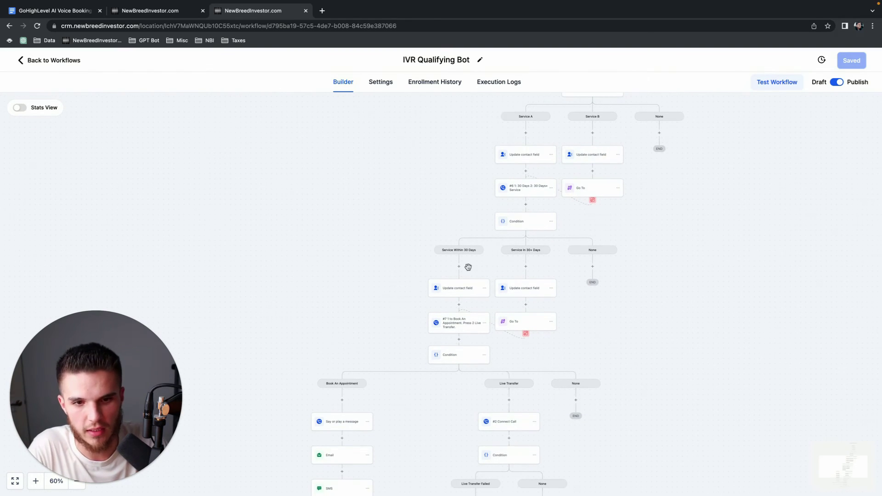
pyautogui.scroll(5, 468, 267)
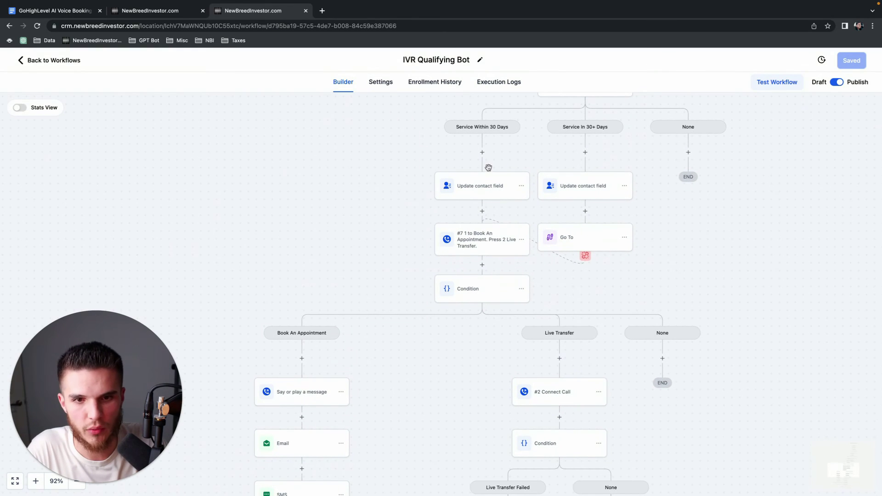
pyautogui.scroll(-1, 498, 257)
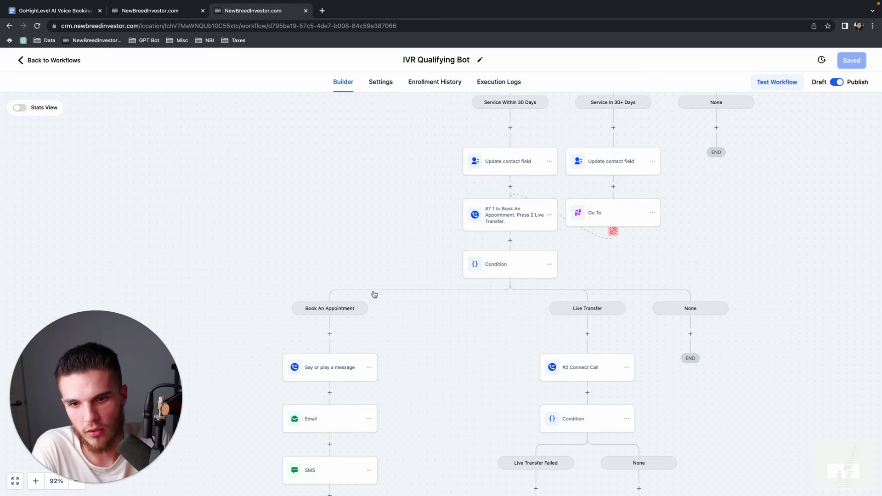
pyautogui.scroll(-2, 375, 294)
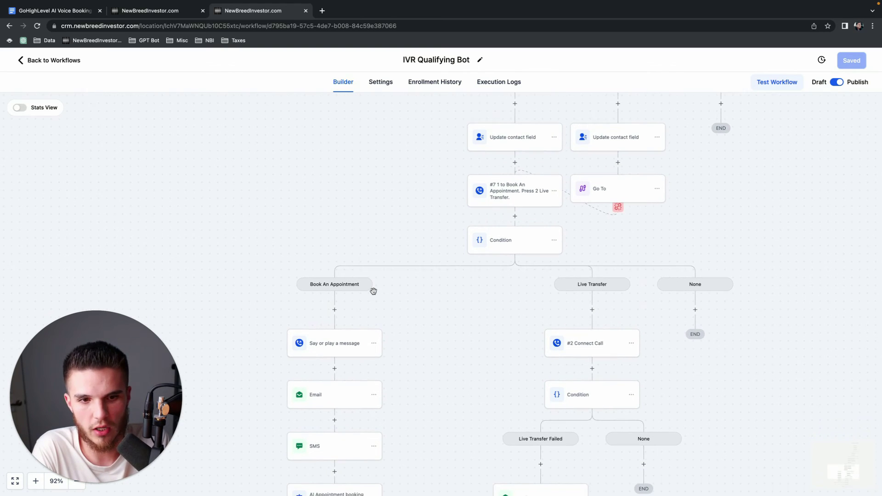
pyautogui.scroll(-1, 348, 312)
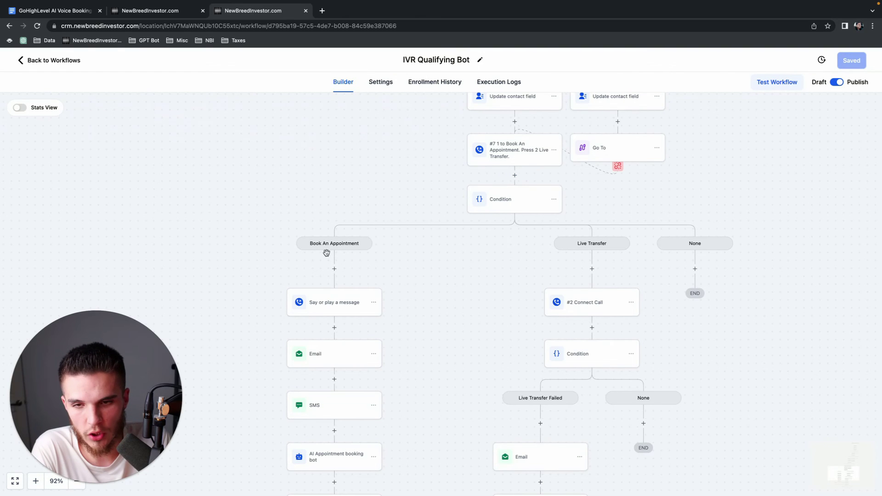
pyautogui.hscroll(-2, 328, 280)
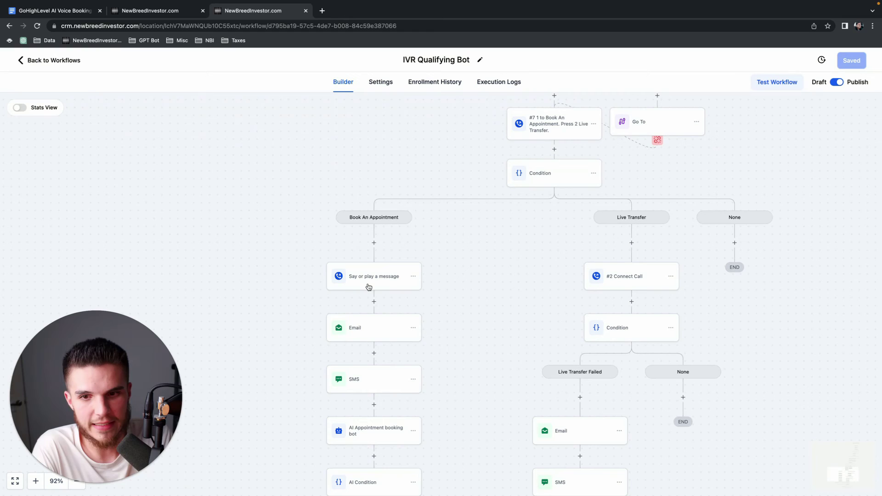
pyautogui.scroll(1, 509, 302)
pyautogui.click(556, 158)
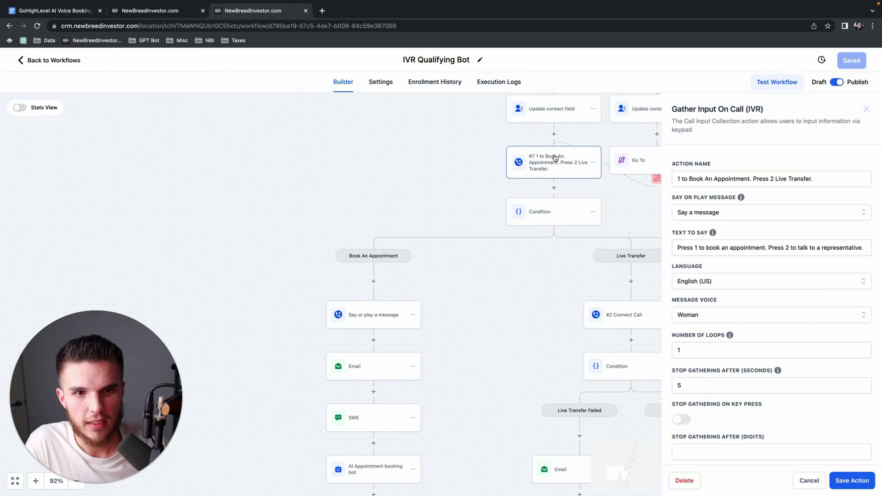
pyautogui.click(867, 110)
pyautogui.click(373, 281)
pyautogui.scroll(-15, 732, 364)
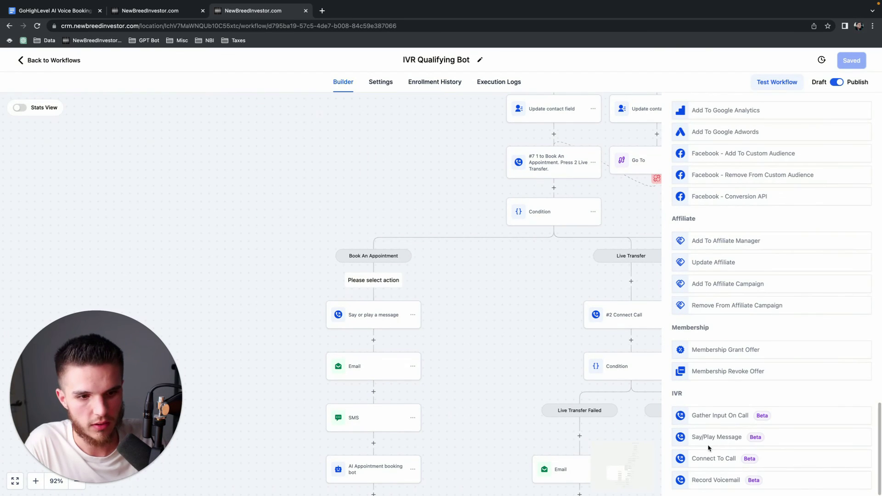
pyautogui.click(752, 443)
pyautogui.moveTo(680, 247); pyautogui.dragTo(781, 247)
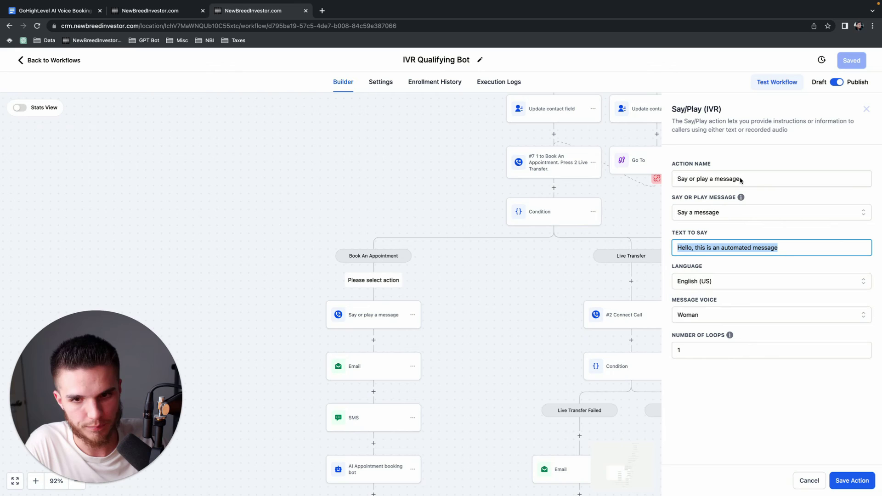
pyautogui.click(864, 109)
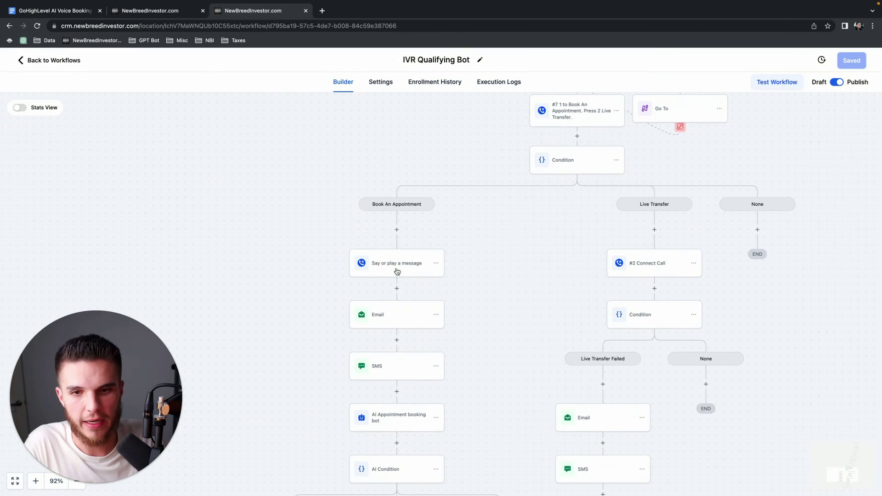
pyautogui.scroll(5, 397, 272)
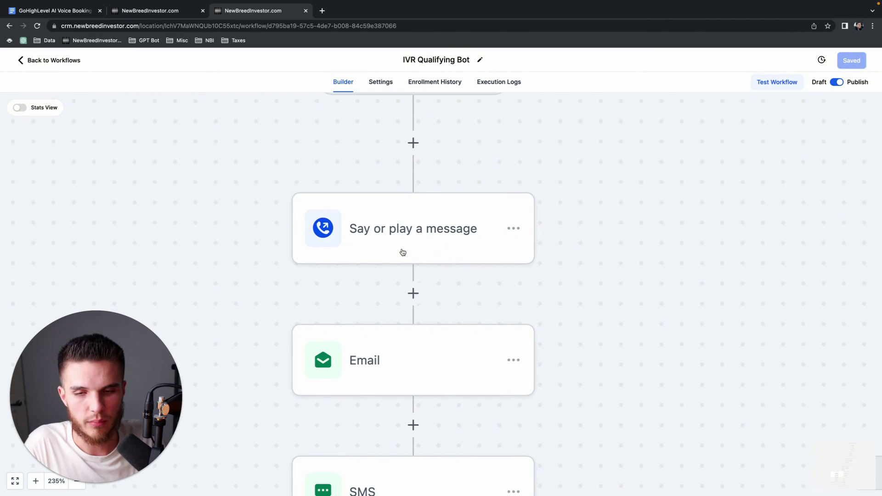
pyautogui.scroll(-5, 404, 252)
pyautogui.scroll(1, 498, 190)
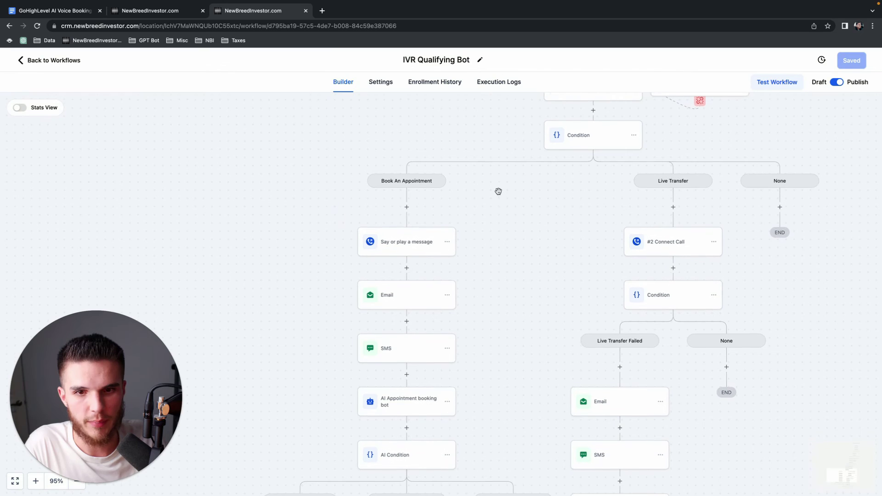
pyautogui.click(410, 253)
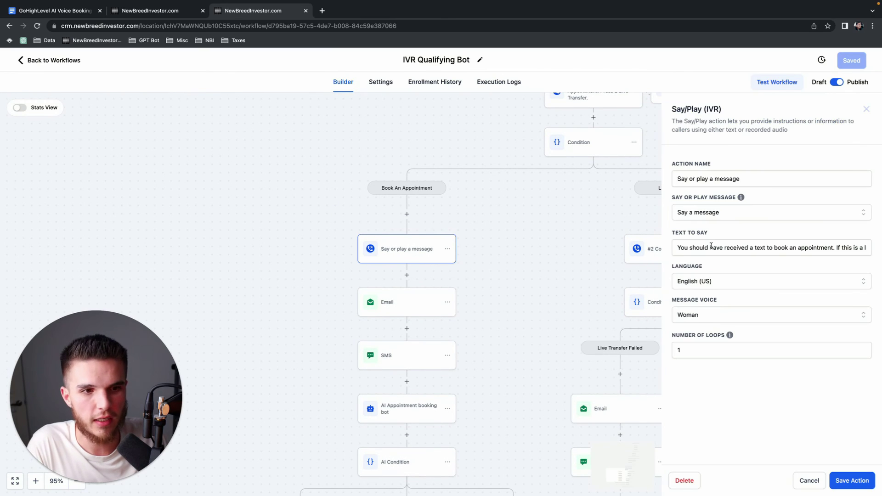
pyautogui.moveTo(826, 248); pyautogui.dragTo(870, 249)
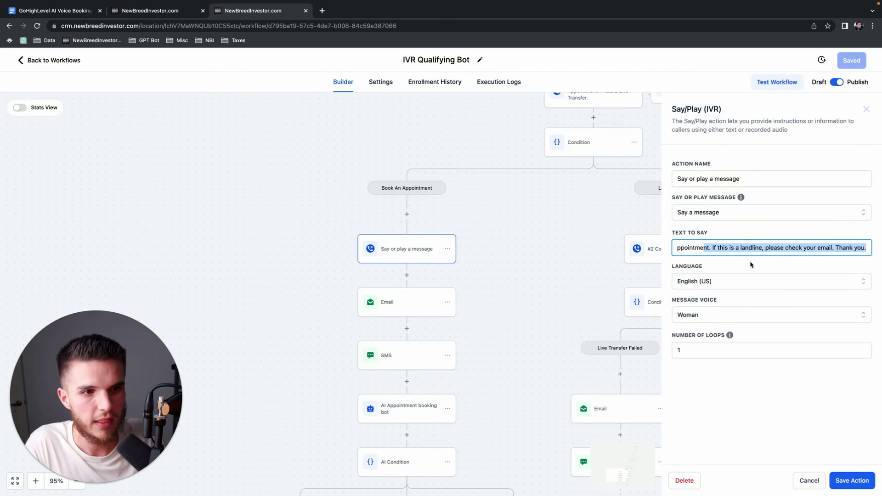
pyautogui.click(866, 108)
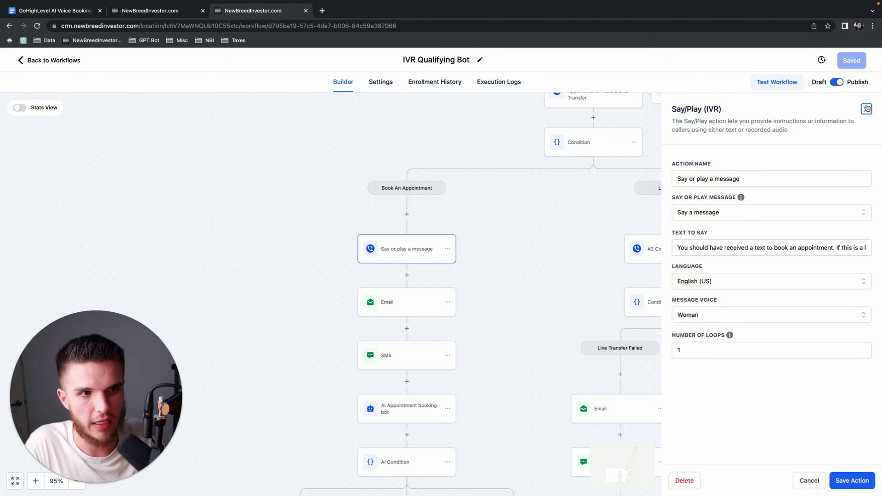
pyautogui.scroll(-4, 397, 298)
# Step: Read the Book An Appointment SMS about reaching an automated system and receiving a booking text
pyautogui.click(392, 296)
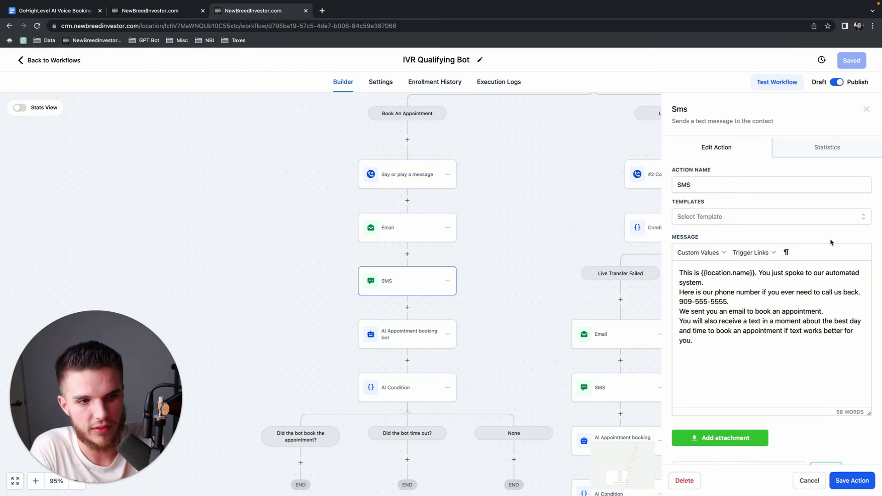
pyautogui.click(866, 109)
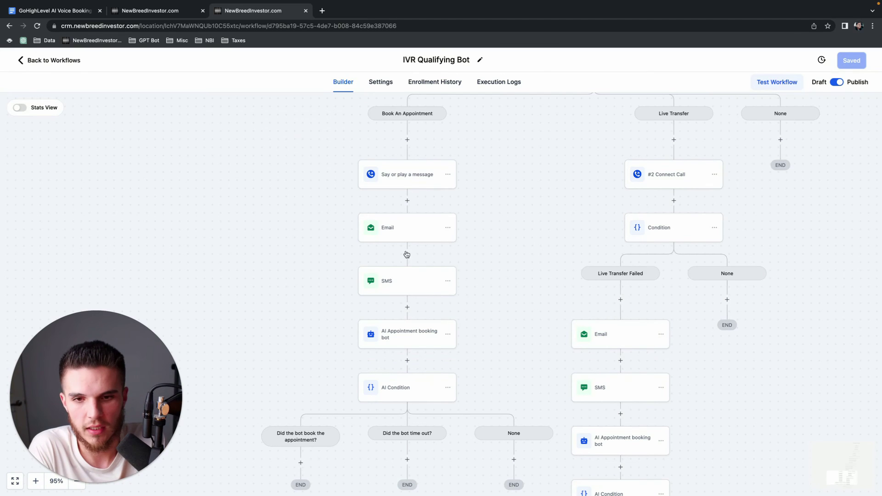
pyautogui.click(397, 279)
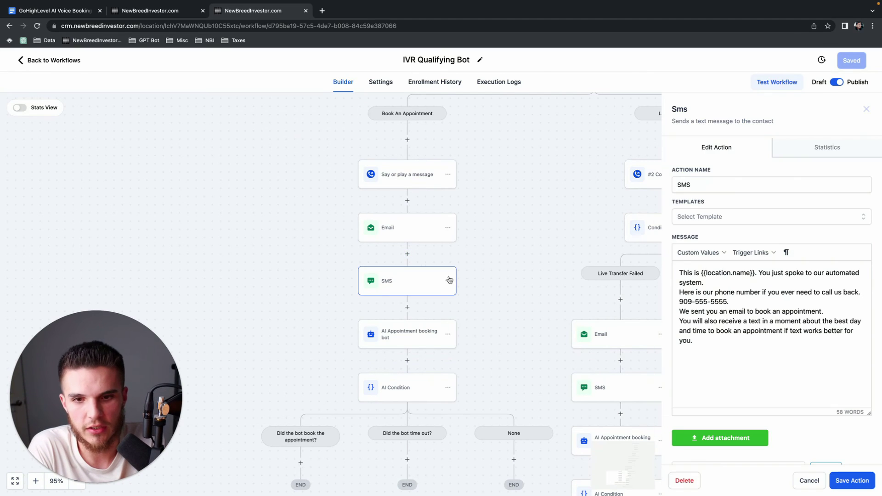
# Step: Review the AI Appointment booking bot settings under Book An Appointment, then return to the canvas
pyautogui.click(865, 108)
pyautogui.click(391, 326)
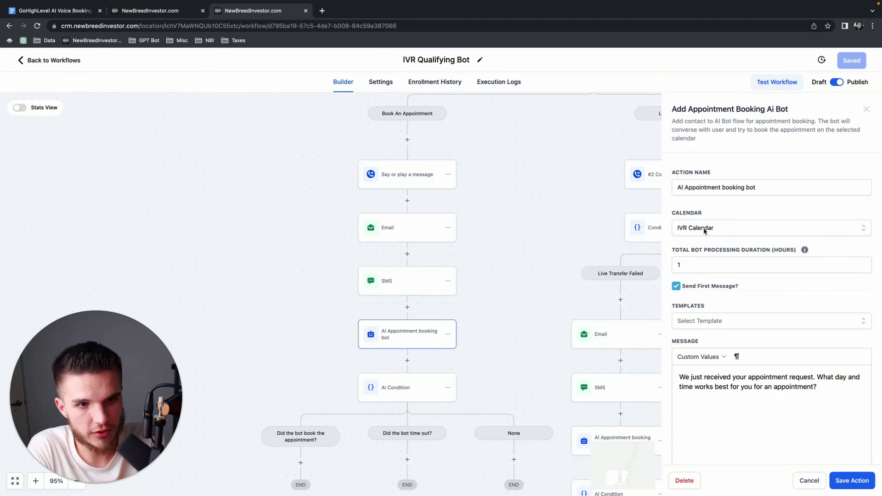
pyautogui.moveTo(764, 187); pyautogui.dragTo(673, 182)
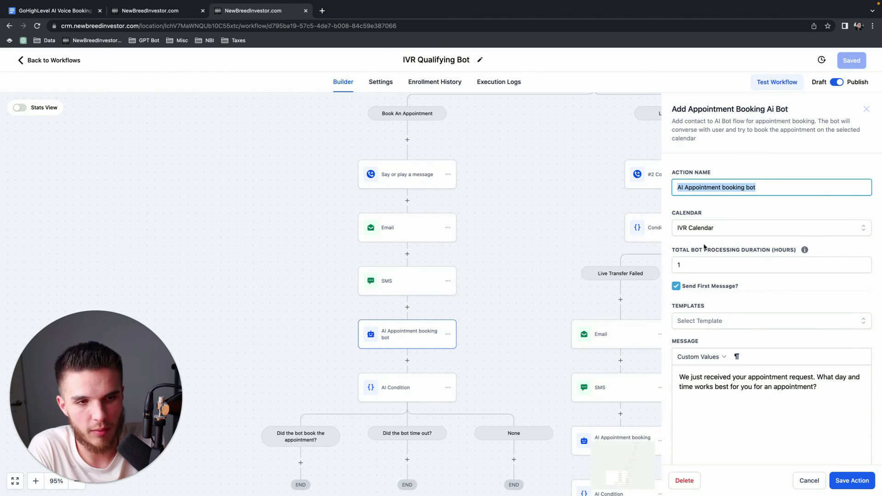
pyautogui.scroll(-5, 704, 247)
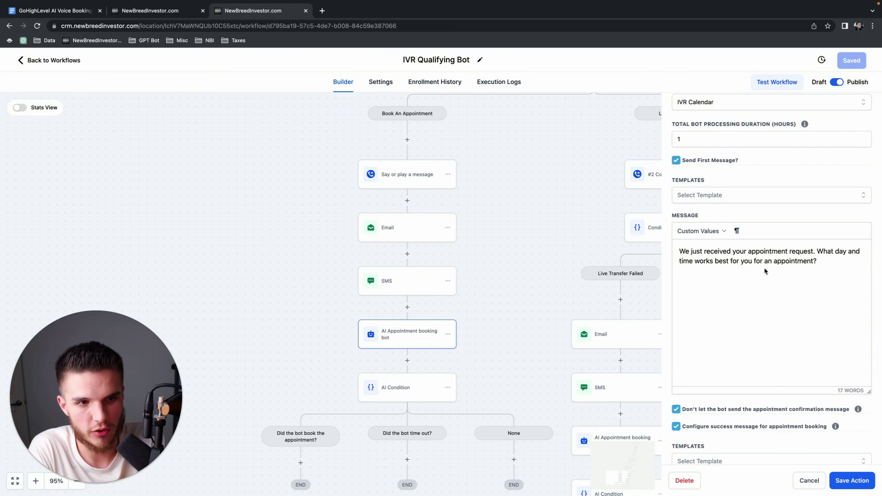
pyautogui.scroll(-4, 792, 281)
pyautogui.scroll(7, 850, 160)
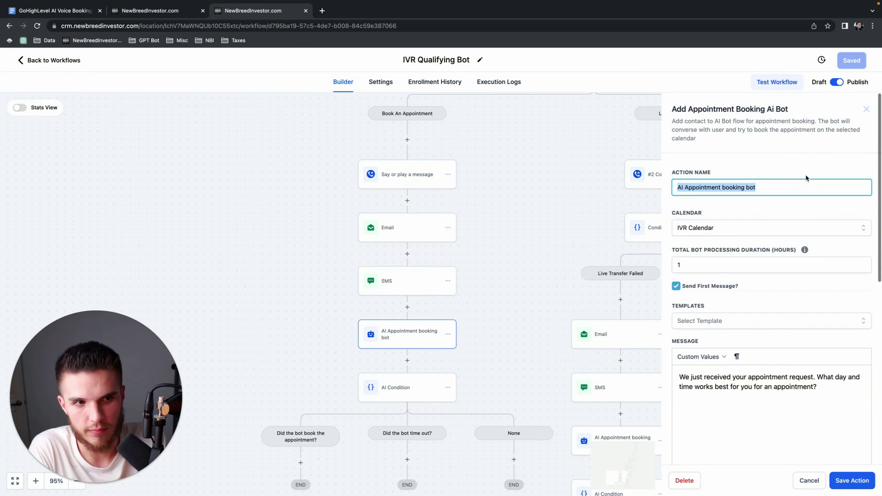
pyautogui.click(863, 111)
pyautogui.scroll(-1, 404, 345)
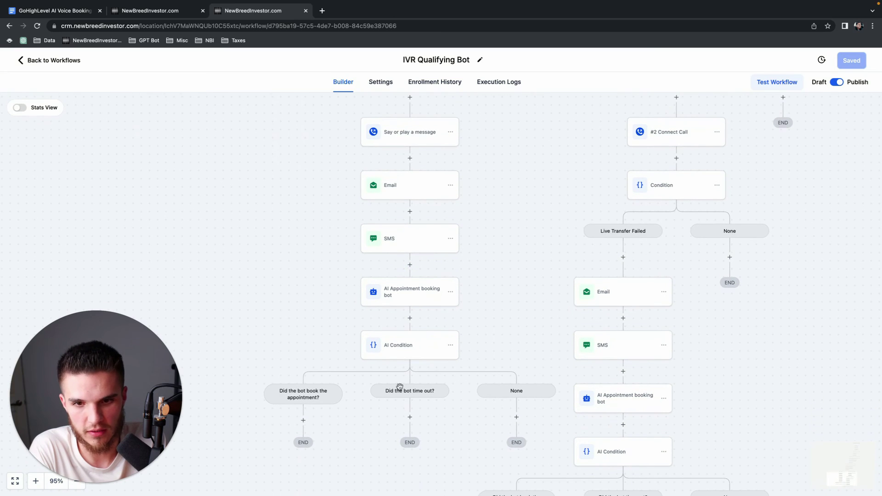
pyautogui.scroll(5, 502, 360)
pyautogui.hscroll(5, 502, 360)
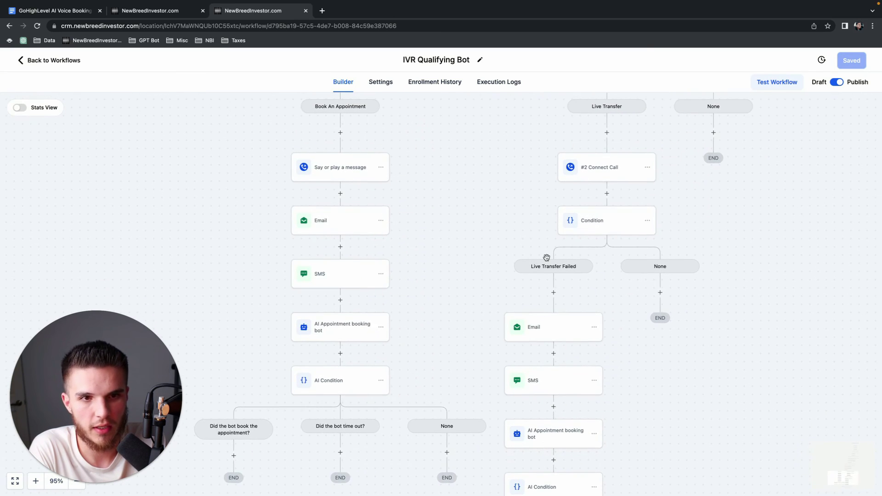
pyautogui.scroll(1, 480, 143)
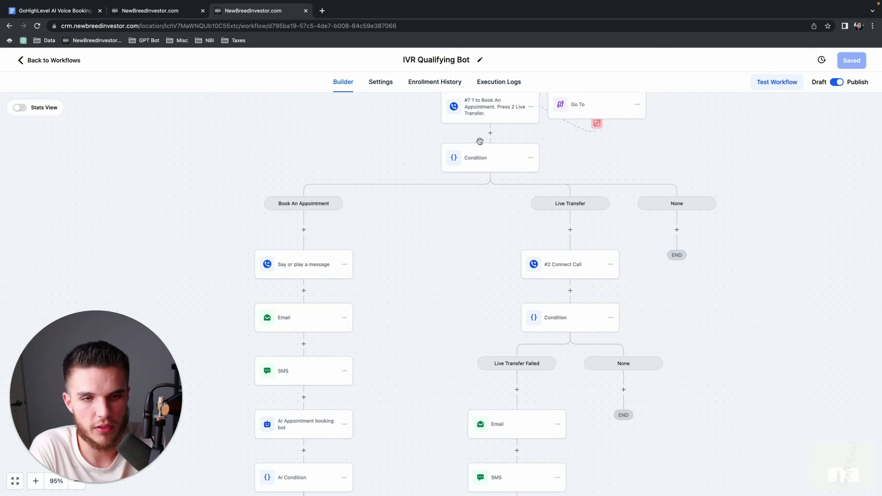
# Step: Glance at the #2 Connect Call settings, then scroll the canvas to the Live Transfer branch
pyautogui.click(559, 265)
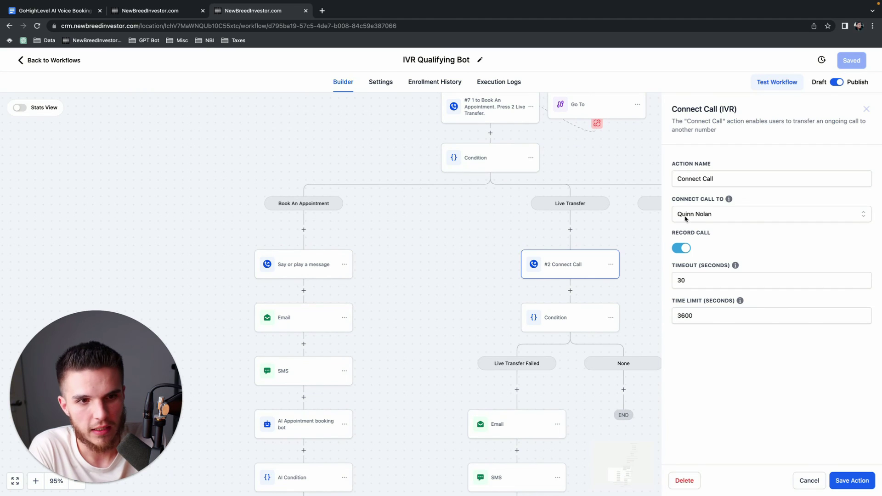
pyautogui.click(866, 109)
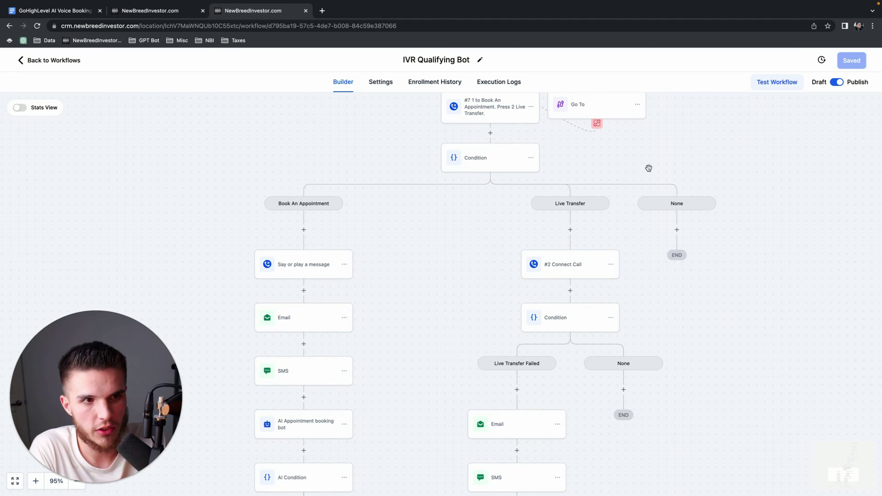
pyautogui.scroll(10, 445, 239)
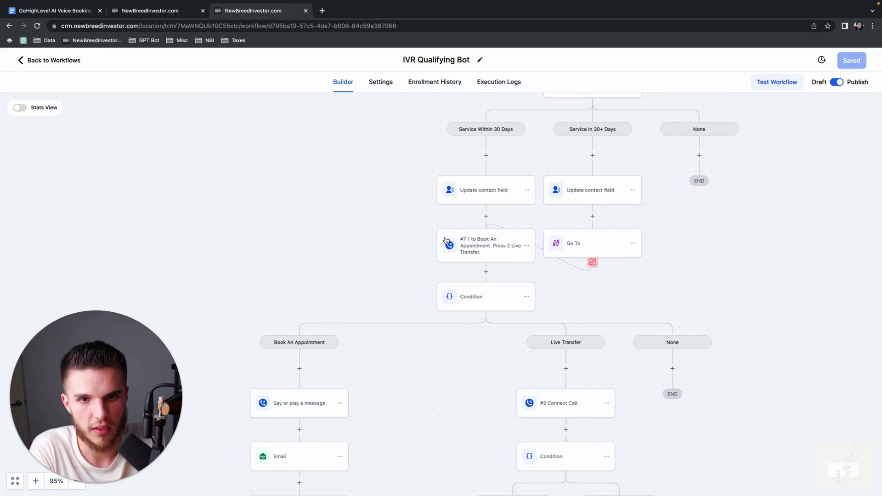
pyautogui.scroll(5, 445, 237)
pyautogui.scroll(-2, 435, 335)
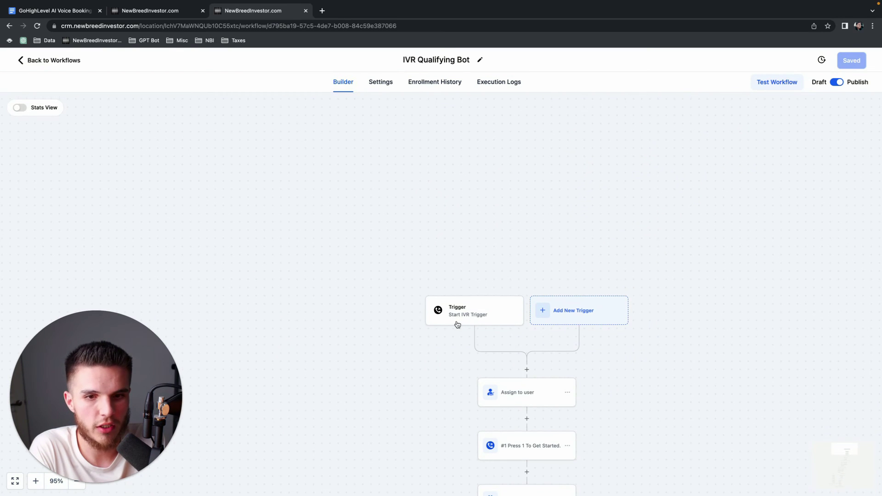
pyautogui.scroll(-1, 456, 321)
pyautogui.scroll(-3, 456, 321)
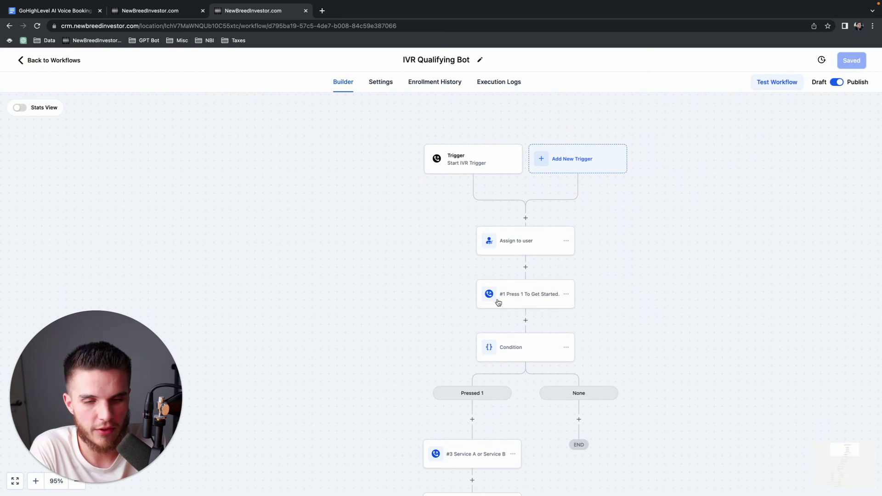
pyautogui.scroll(-5, 498, 302)
pyautogui.hscroll(-3, 498, 301)
pyautogui.scroll(-10, 498, 299)
pyautogui.hscroll(-2, 437, 345)
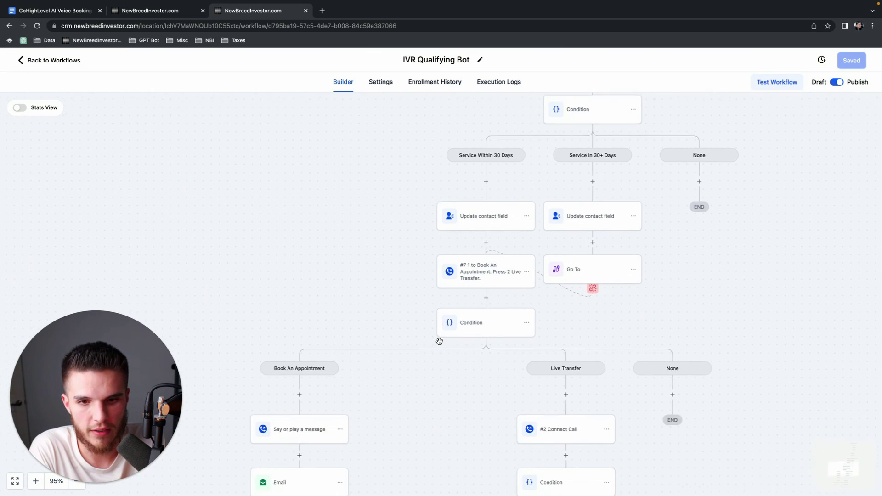
pyautogui.scroll(-3, 356, 356)
pyautogui.hscroll(-2, 356, 356)
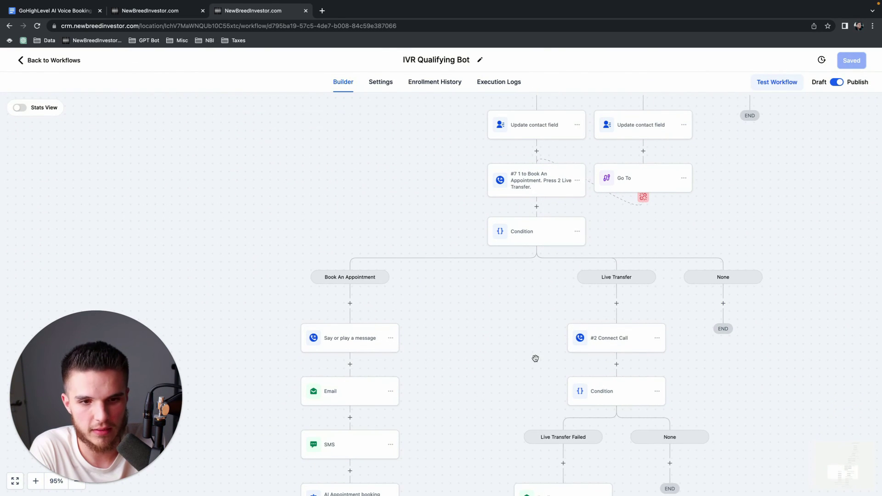
pyautogui.hscroll(2, 530, 356)
# Step: Add a Connect To Call action under Live Transfer, then discard the unfinished new step
pyautogui.click(576, 302)
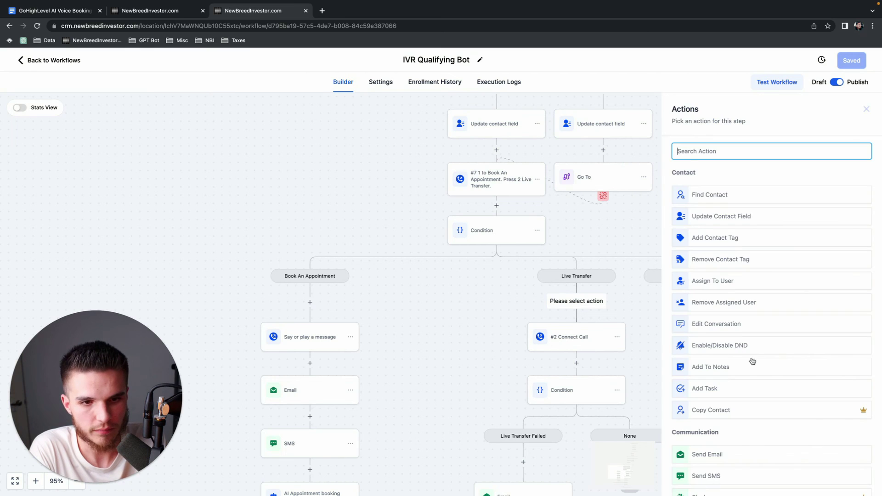
pyautogui.scroll(-10, 739, 377)
pyautogui.click(711, 459)
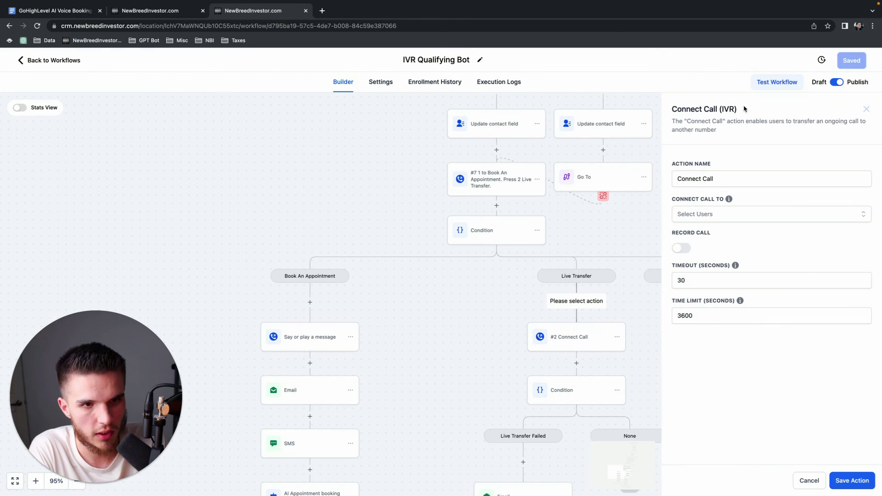
pyautogui.click(866, 108)
# Step: Check the existing #2 Connect Call destination and cancel, leaving its routing unchanged
pyautogui.click(568, 339)
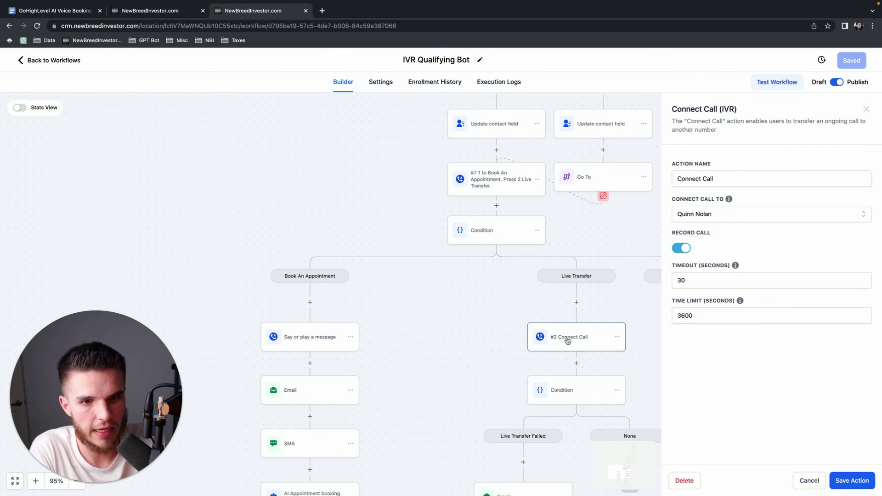
pyautogui.click(706, 217)
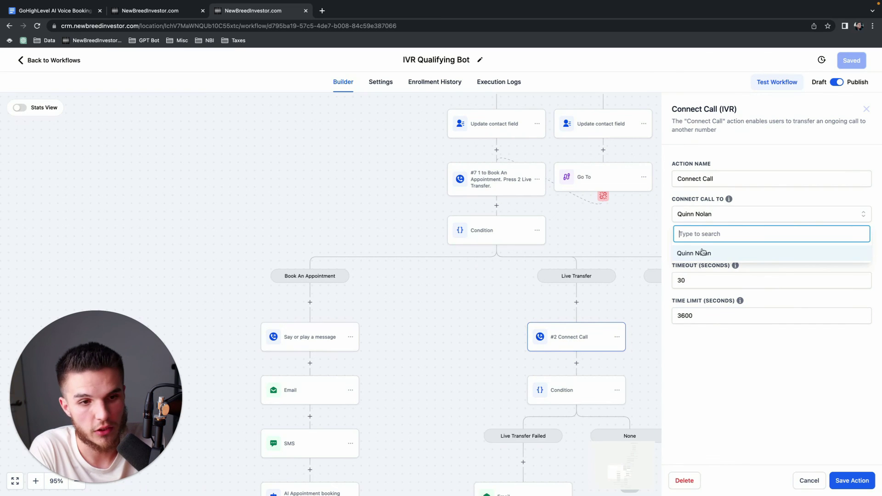
pyautogui.click(701, 220)
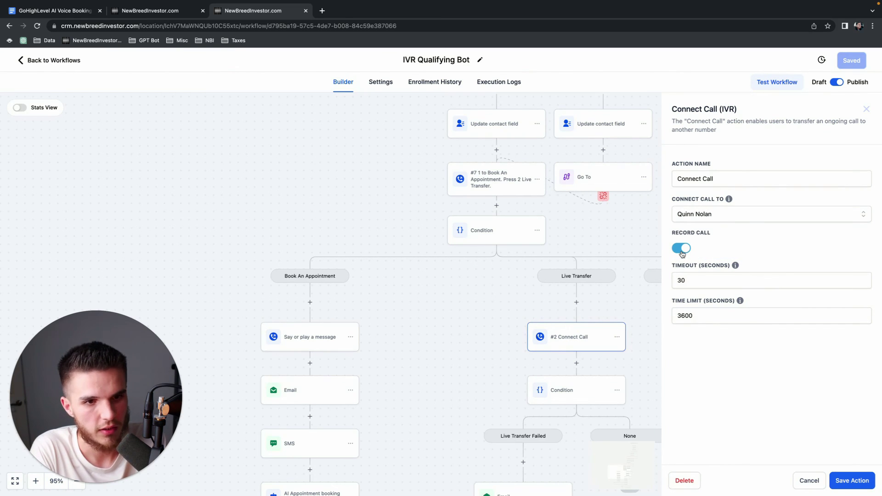
pyautogui.click(804, 480)
pyautogui.scroll(-3, 622, 339)
pyautogui.scroll(-3, 585, 284)
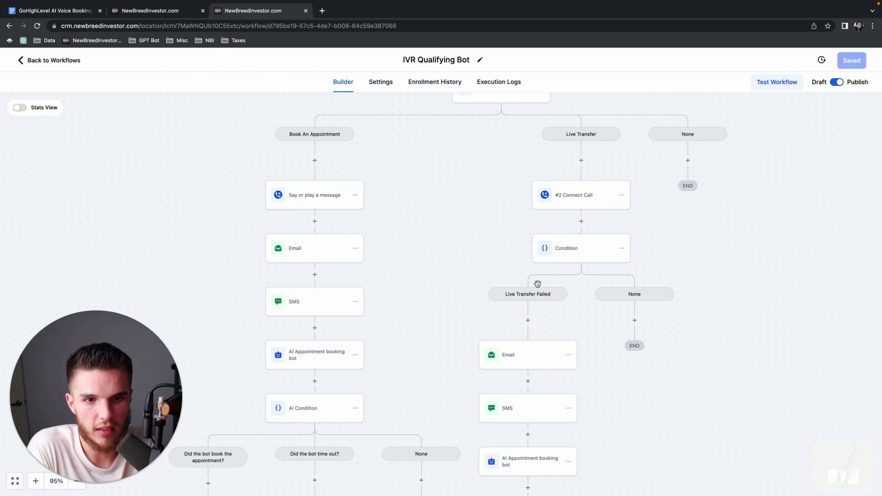
# Step: Review the Live Transfer Failed email and SMS, saving the workflow after the email
pyautogui.scroll(-2, 524, 289)
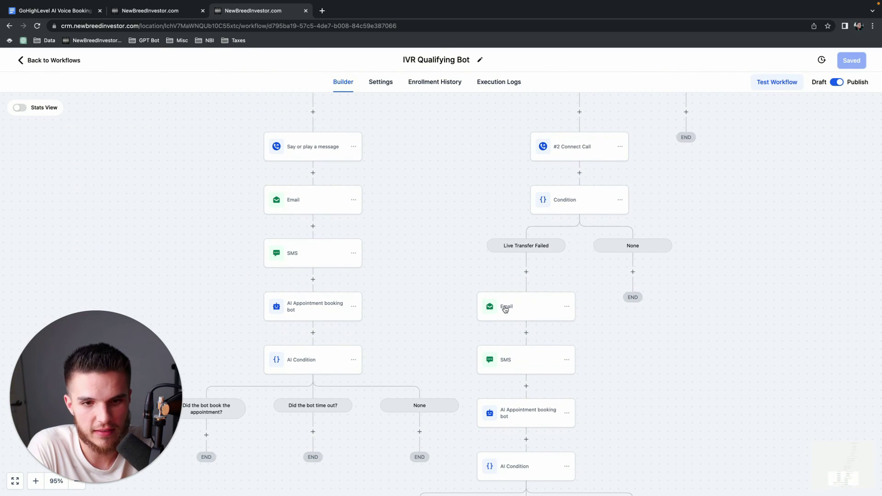
pyautogui.scroll(-1, 506, 308)
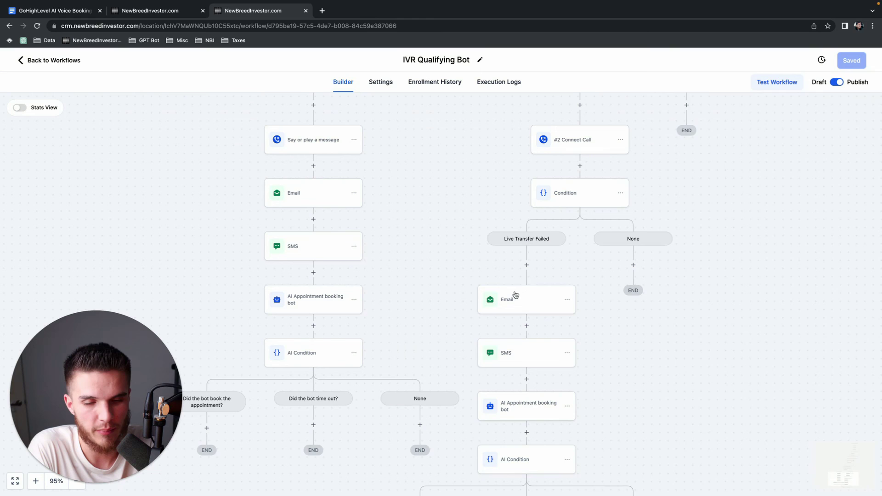
pyautogui.click(514, 296)
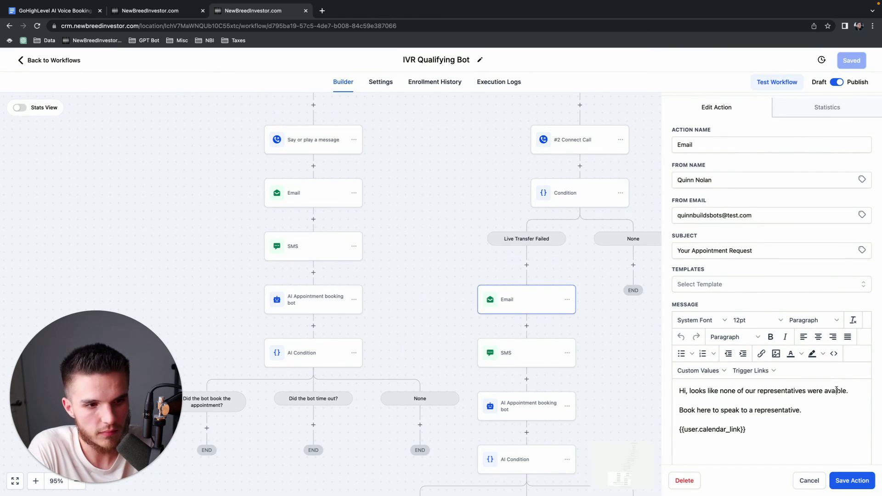
pyautogui.click(843, 480)
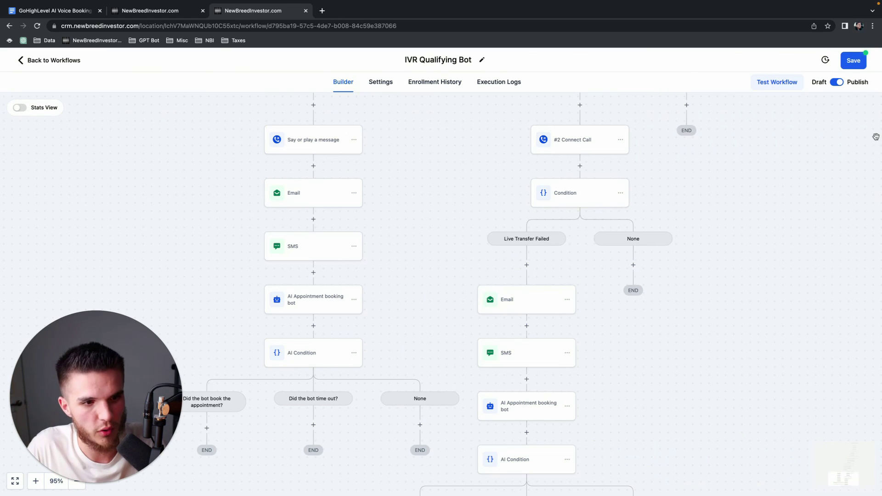
pyautogui.click(855, 60)
pyautogui.click(516, 356)
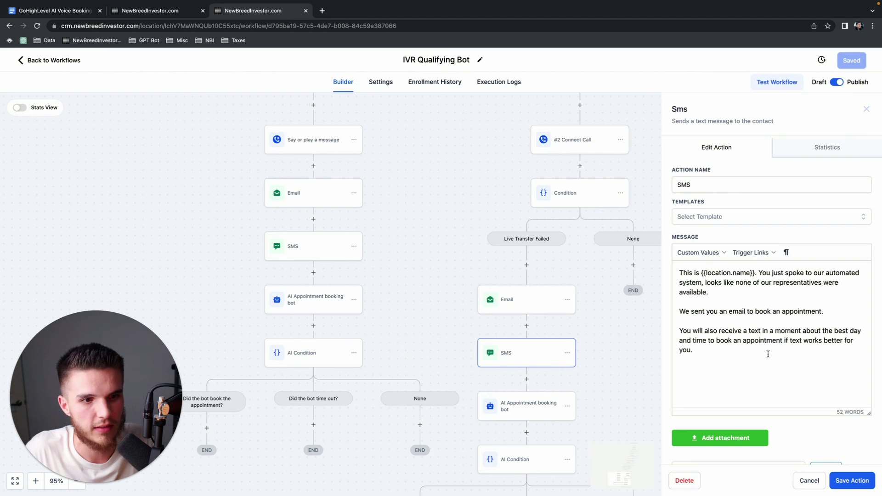
pyautogui.click(866, 109)
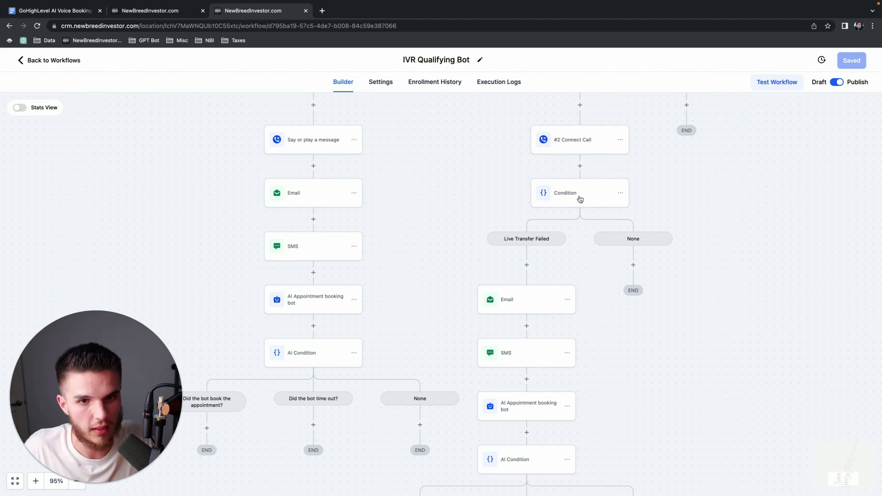
pyautogui.scroll(-1, 542, 321)
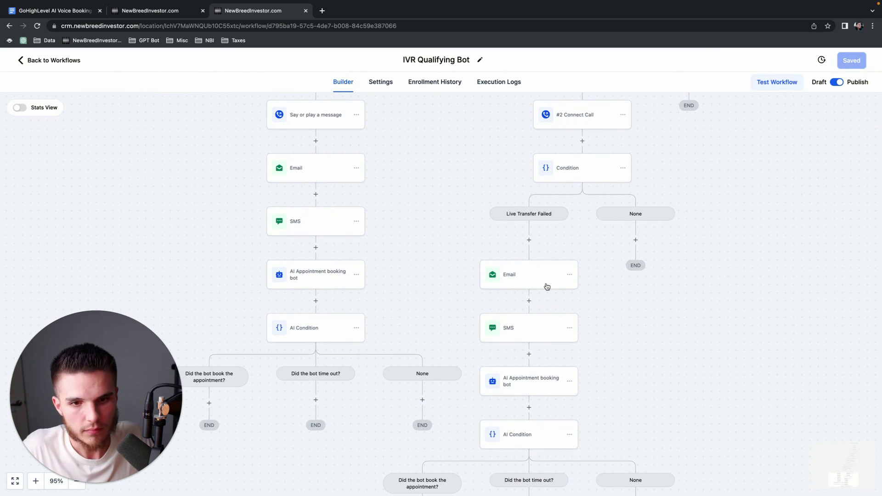
pyautogui.scroll(-2, 528, 257)
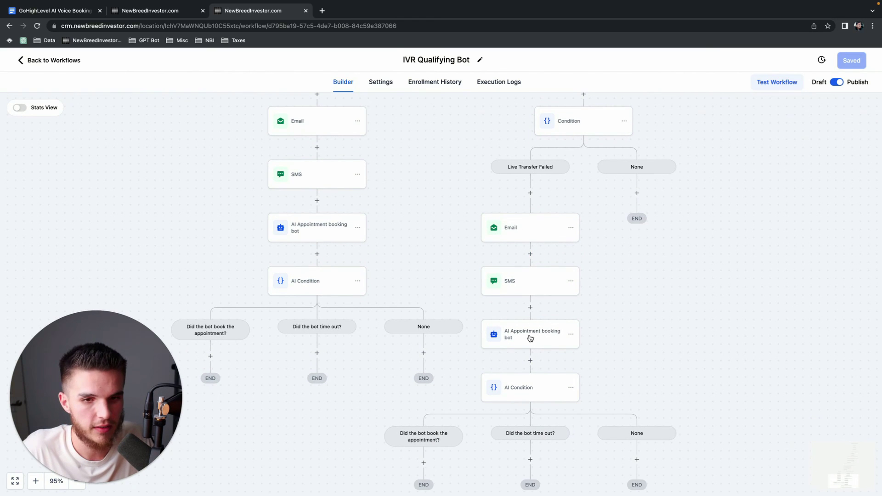
pyautogui.scroll(-5, 533, 340)
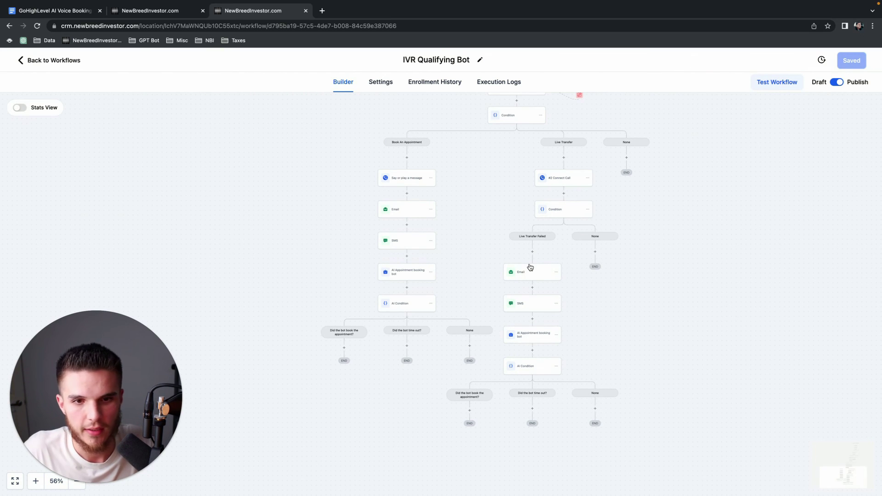
pyautogui.scroll(5, 528, 263)
pyautogui.scroll(7, 528, 262)
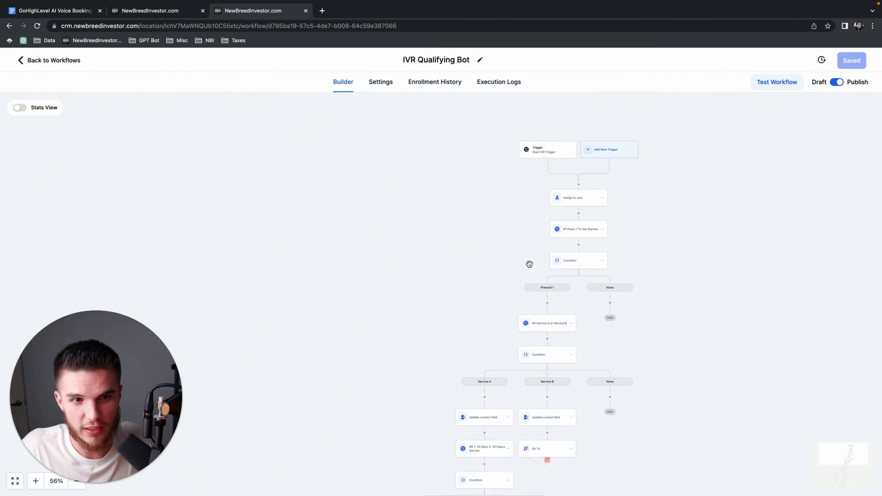
pyautogui.scroll(6, 601, 220)
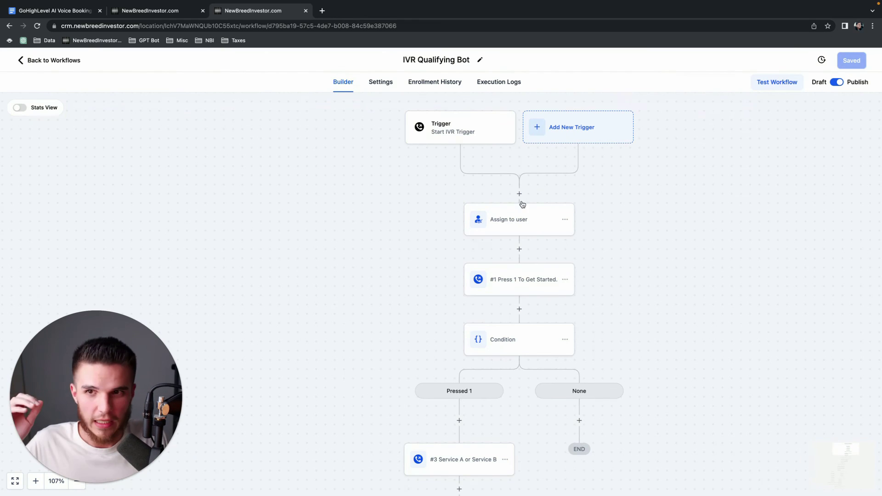
# Step: Switch to the AI Voice Booking Bot script doc and highlight the GPT Bot purchase bullet
pyautogui.click(57, 33)
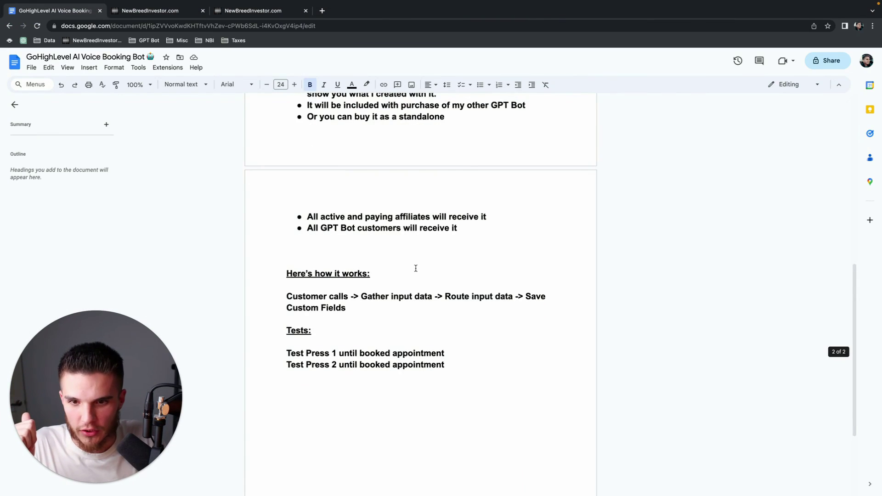
pyautogui.scroll(3, 415, 268)
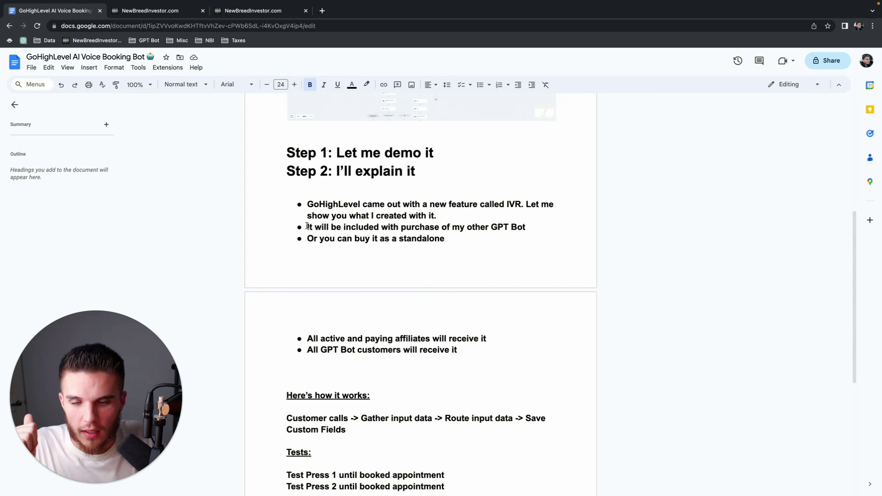
pyautogui.moveTo(307, 227); pyautogui.dragTo(539, 232)
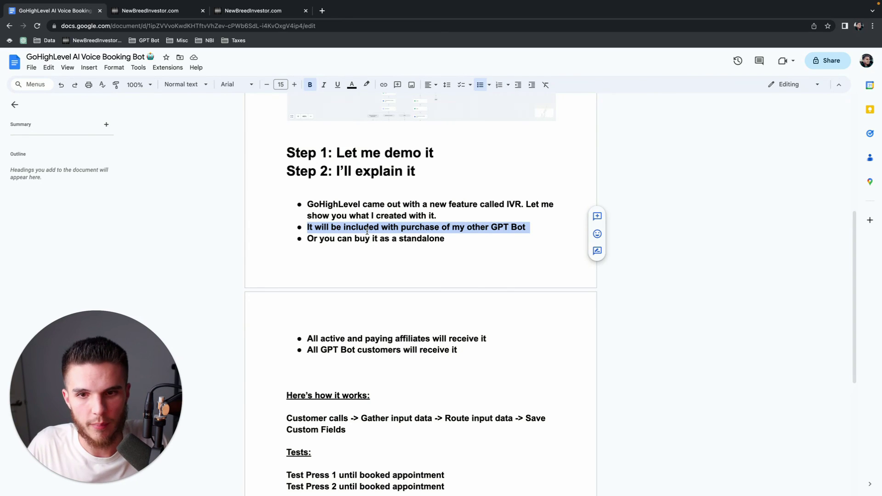
pyautogui.scroll(5, 367, 232)
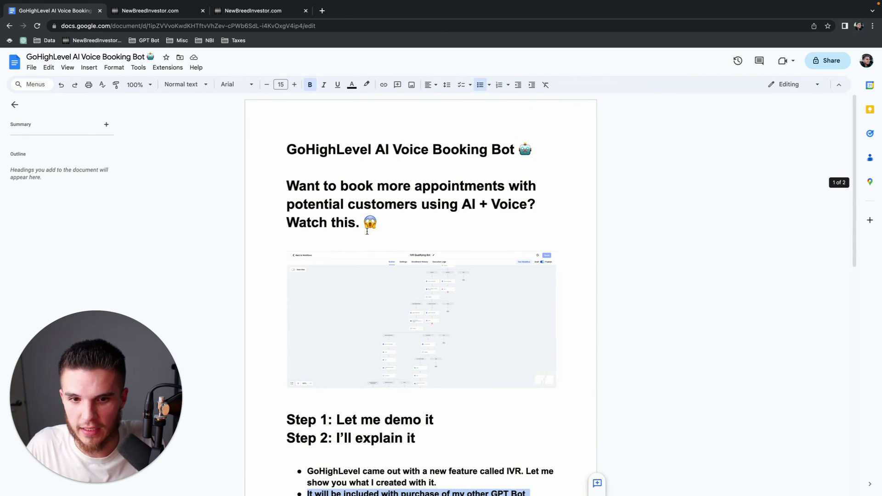